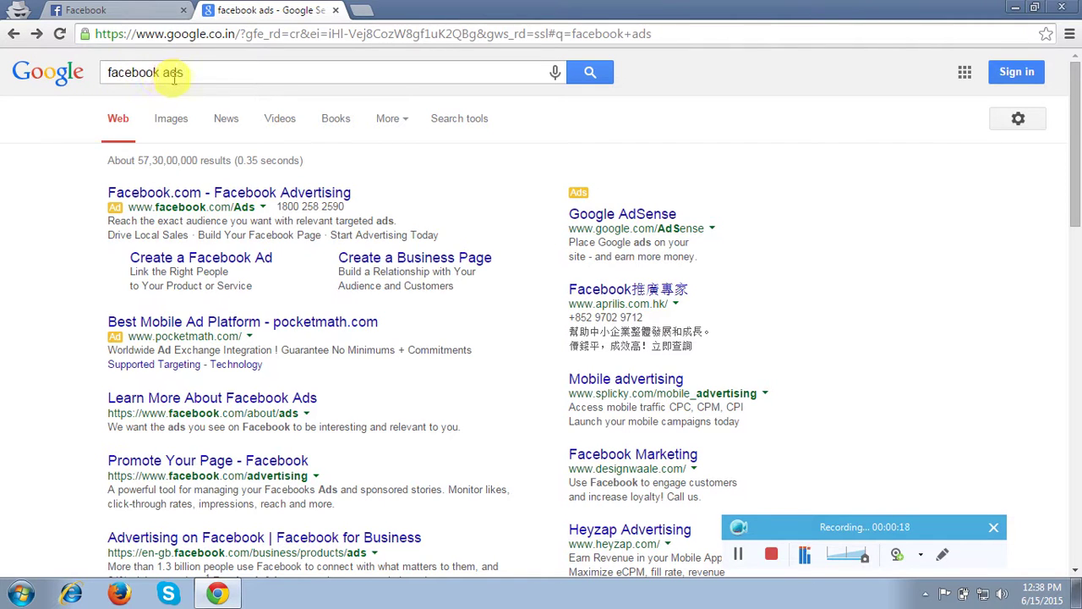
# Open Facebook Advertising from the 'facebook ads' Google results and start creating an advert
pyautogui.click(216, 194)
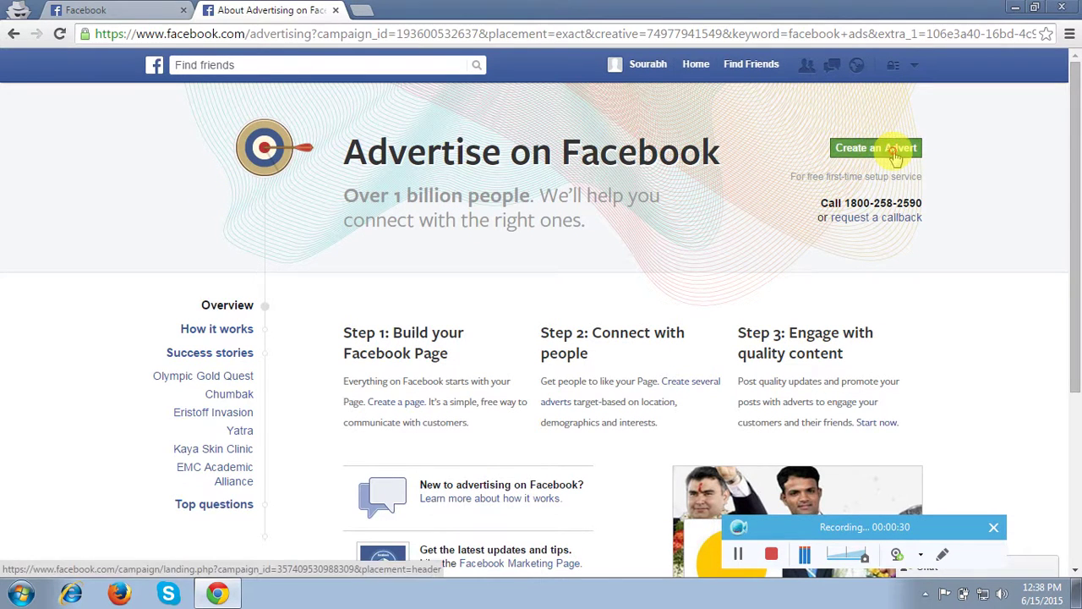
pyautogui.click(896, 158)
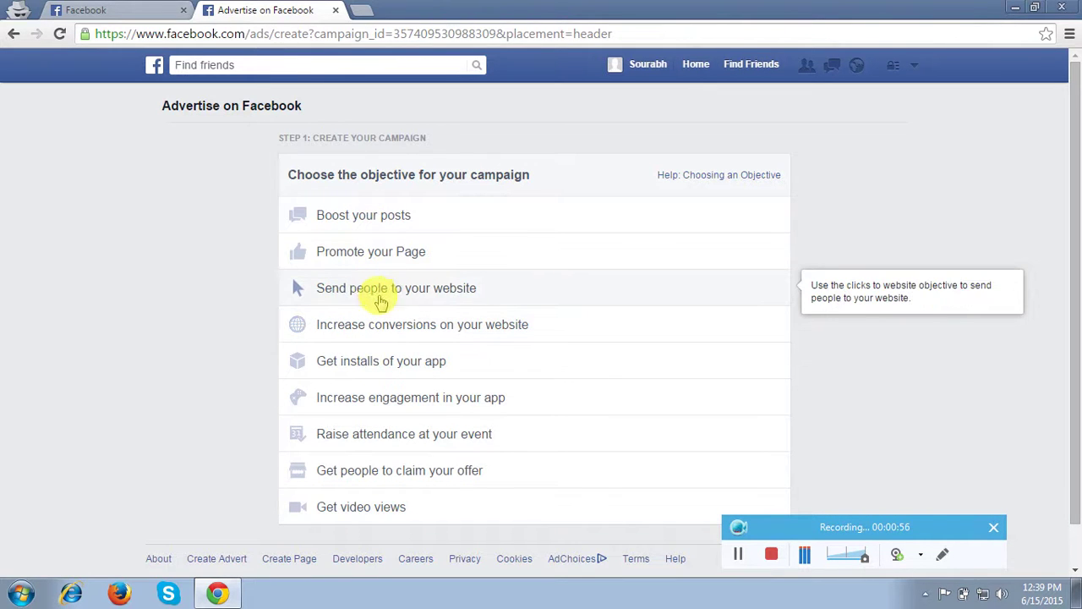
pyautogui.click(422, 292)
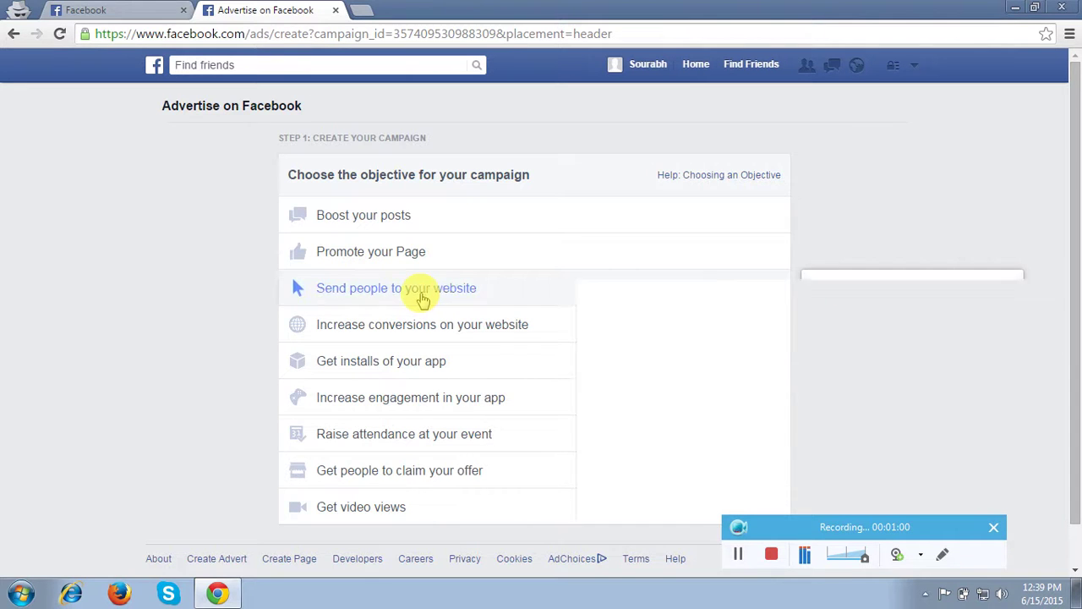
pyautogui.click(589, 364)
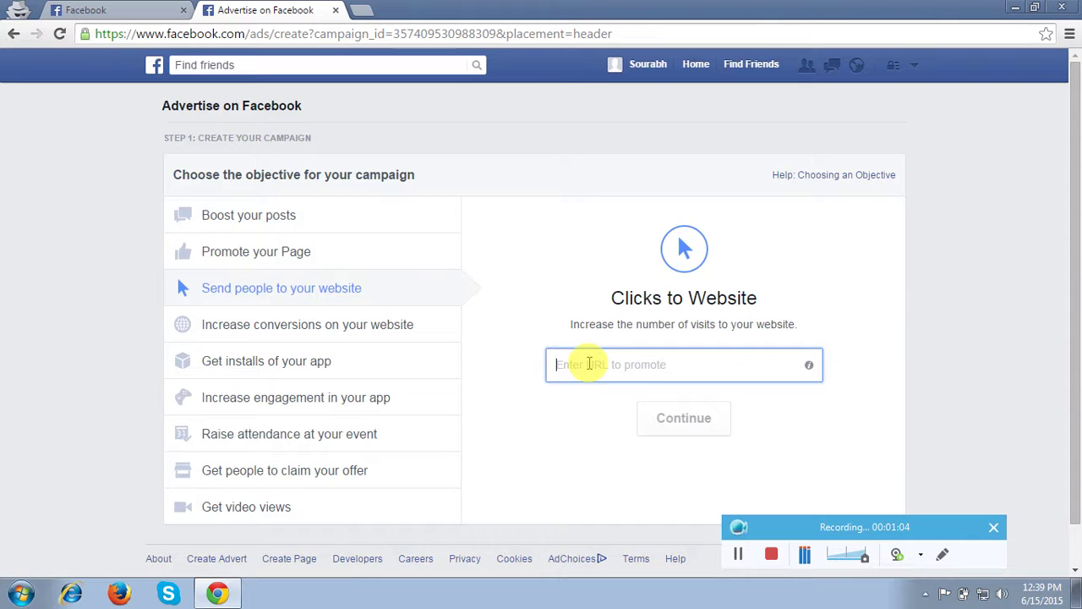
pyautogui.write('www.ppcexper')
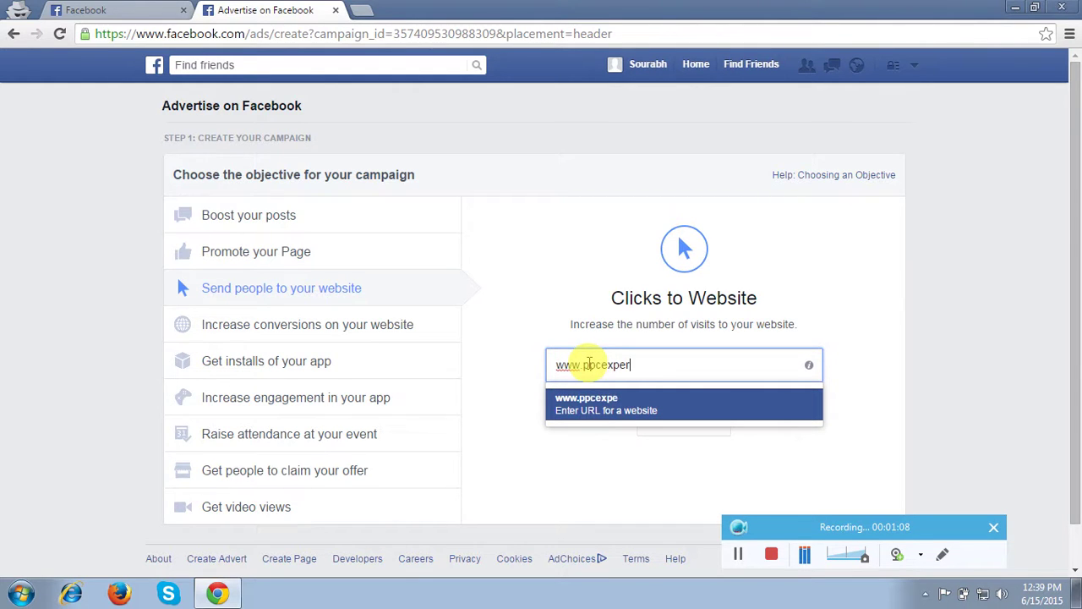
pyautogui.write('tclasses.com')
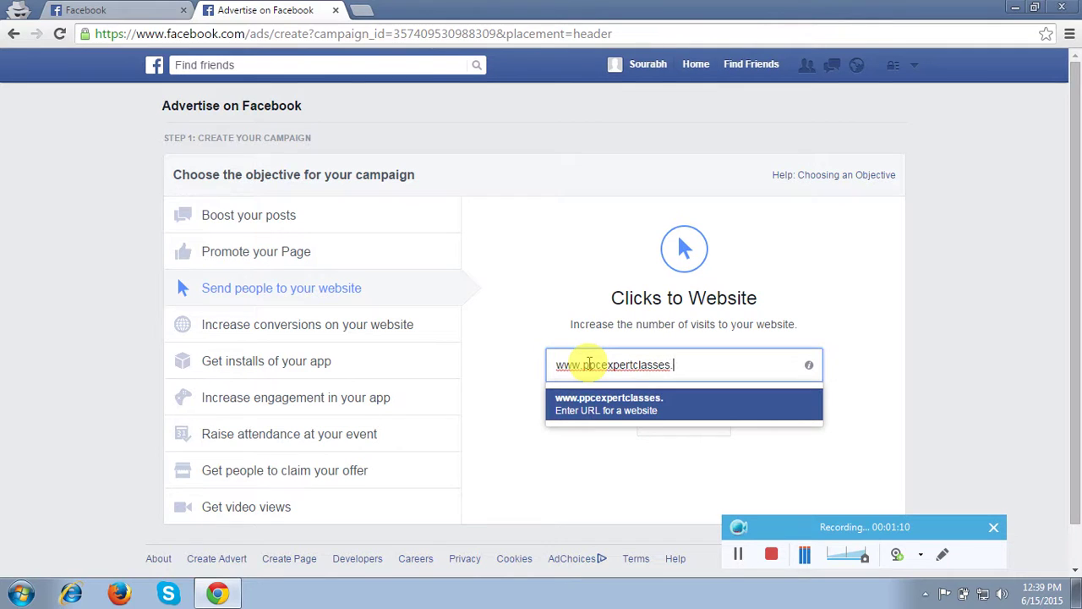
pyautogui.click(644, 406)
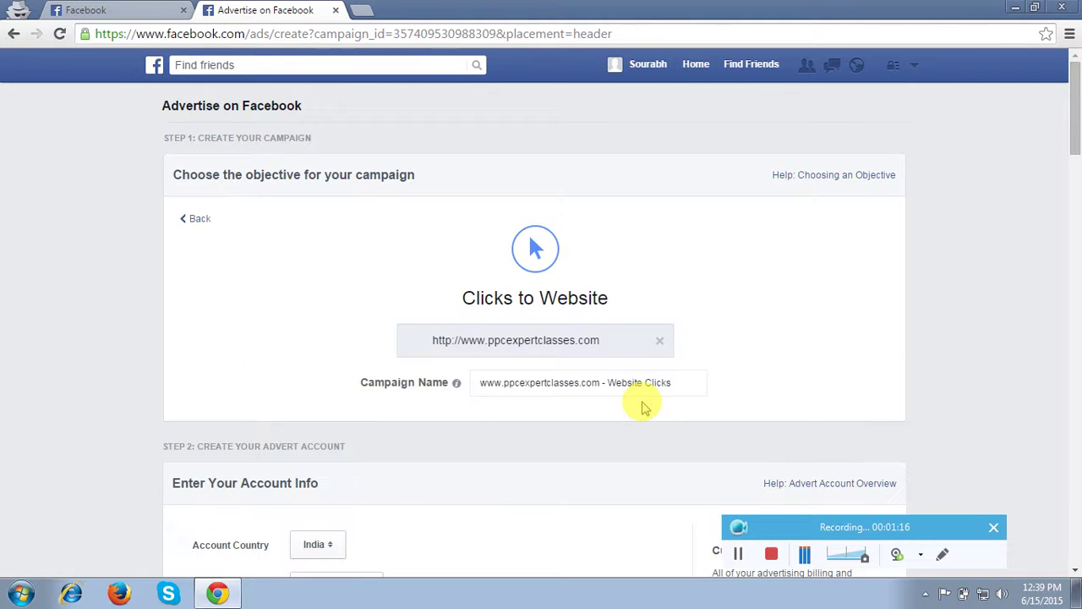
pyautogui.moveTo(1076, 121); pyautogui.dragTo(1072, 164)
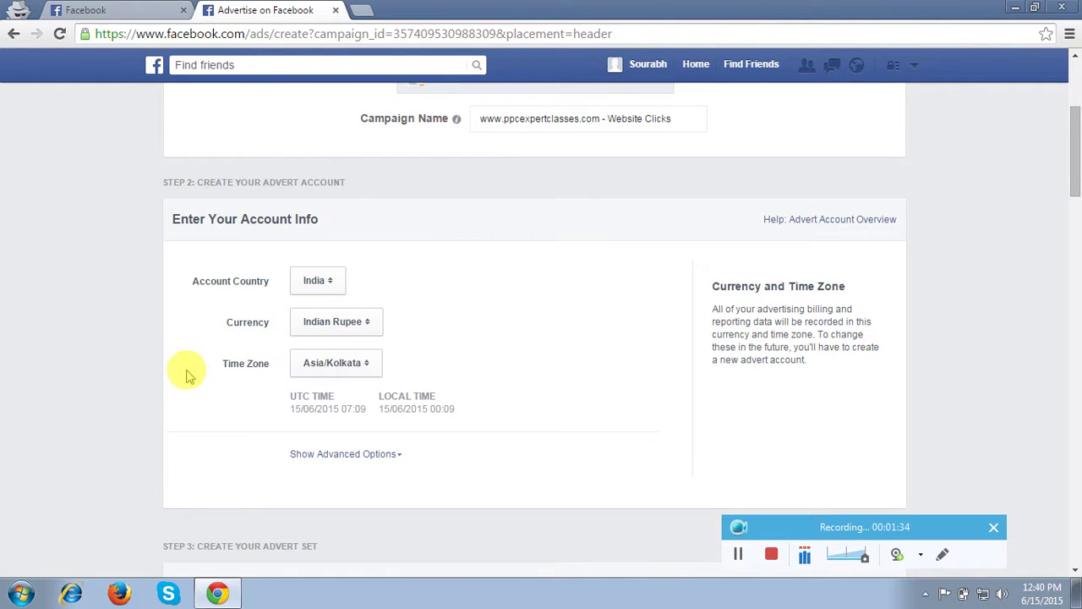
# Replace the all-India location with Delhi, India and Mumbai, Maharashtra (+20 km)
pyautogui.scroll(-4, 188, 374)
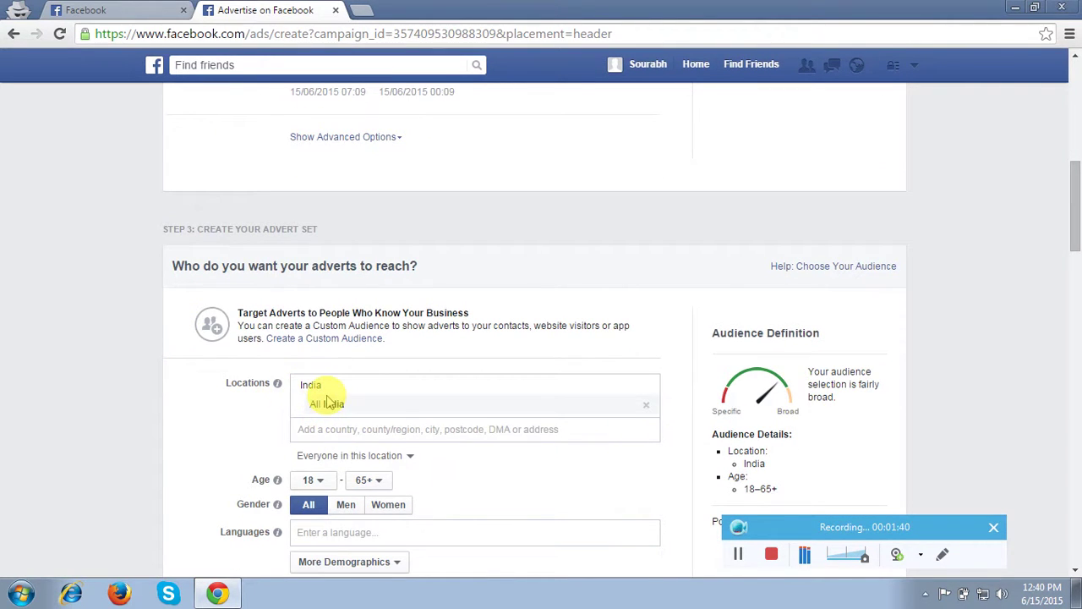
pyautogui.click(325, 429)
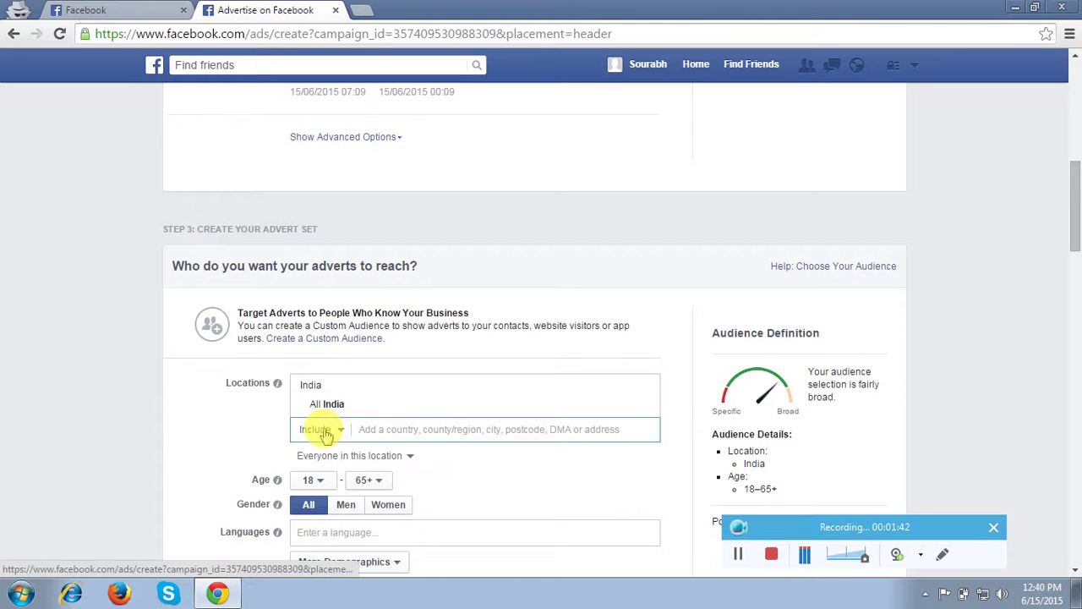
pyautogui.write('delhi')
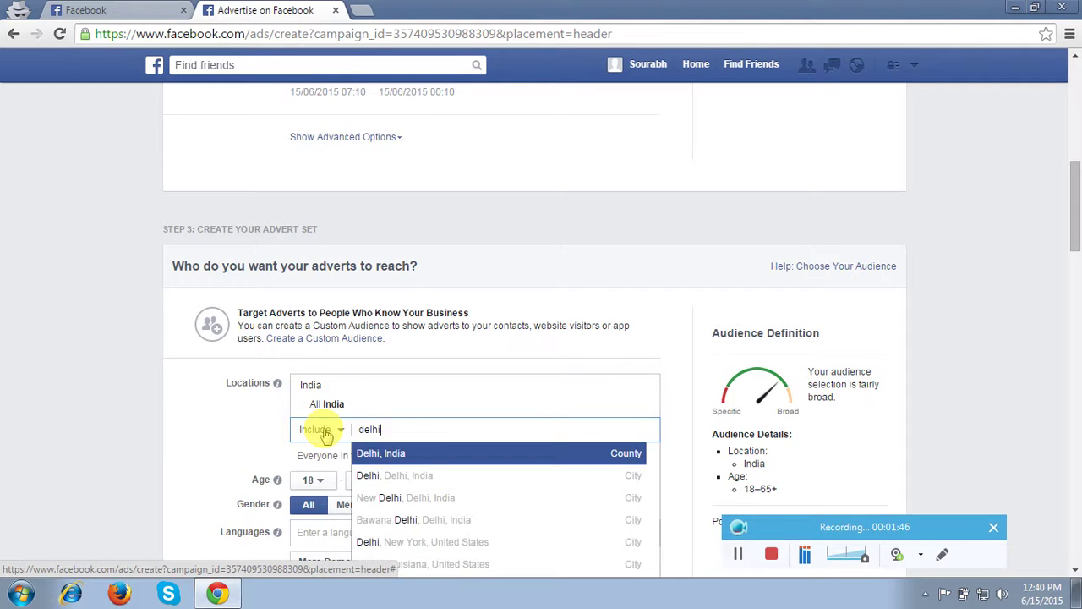
pyautogui.click(386, 452)
pyautogui.write('m')
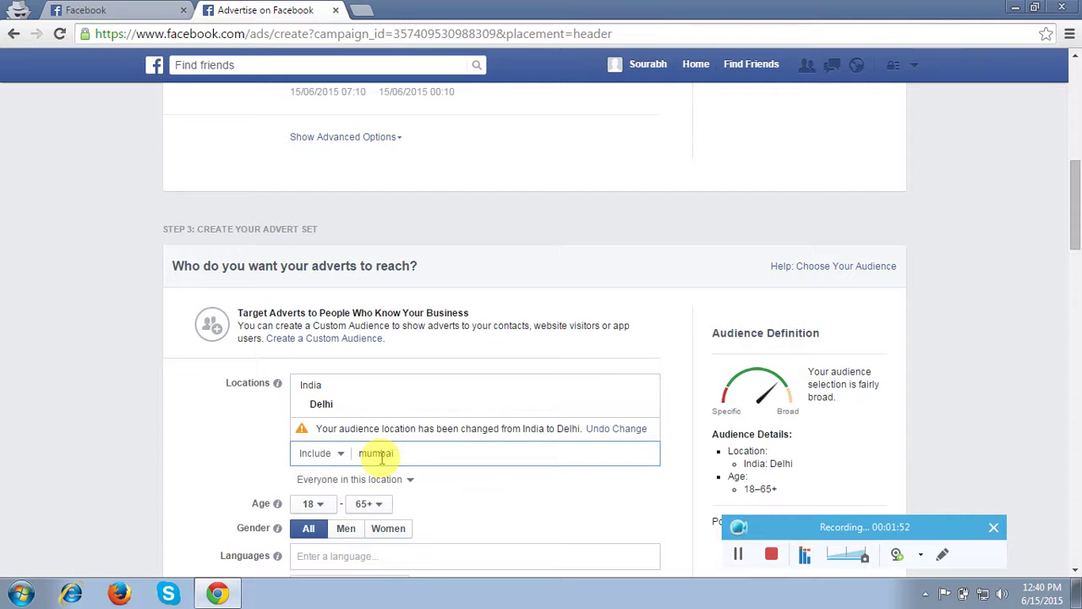
pyautogui.write('umbai')
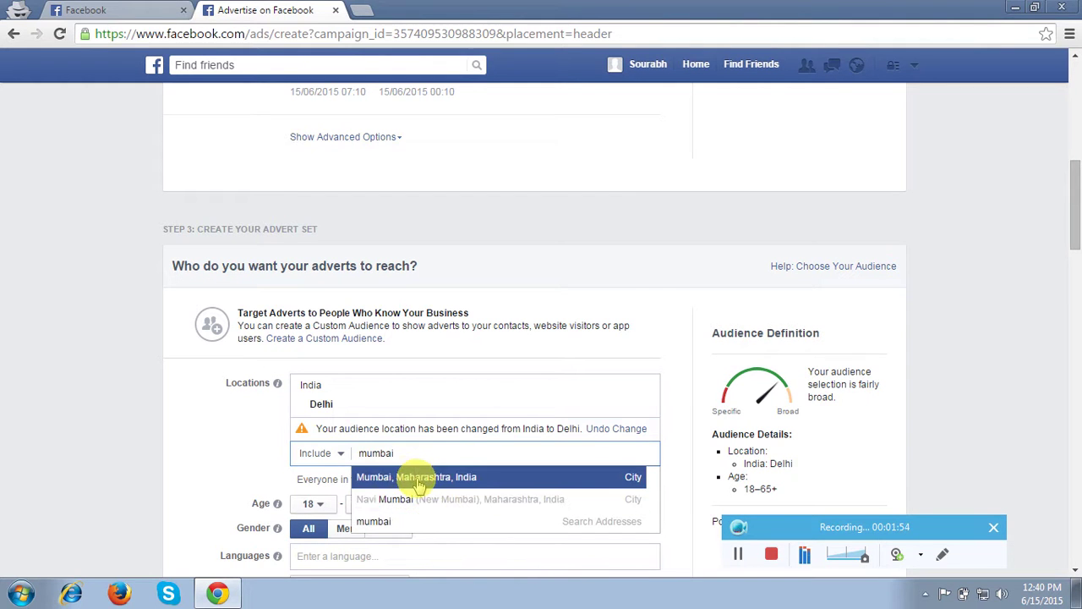
pyautogui.click(417, 480)
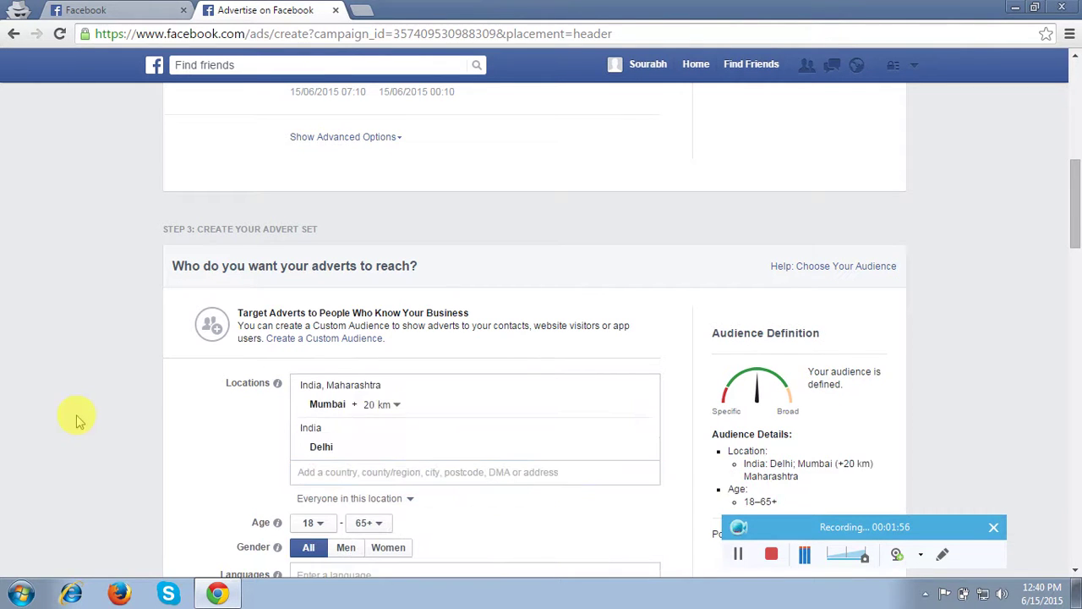
pyautogui.scroll(-2, 76, 420)
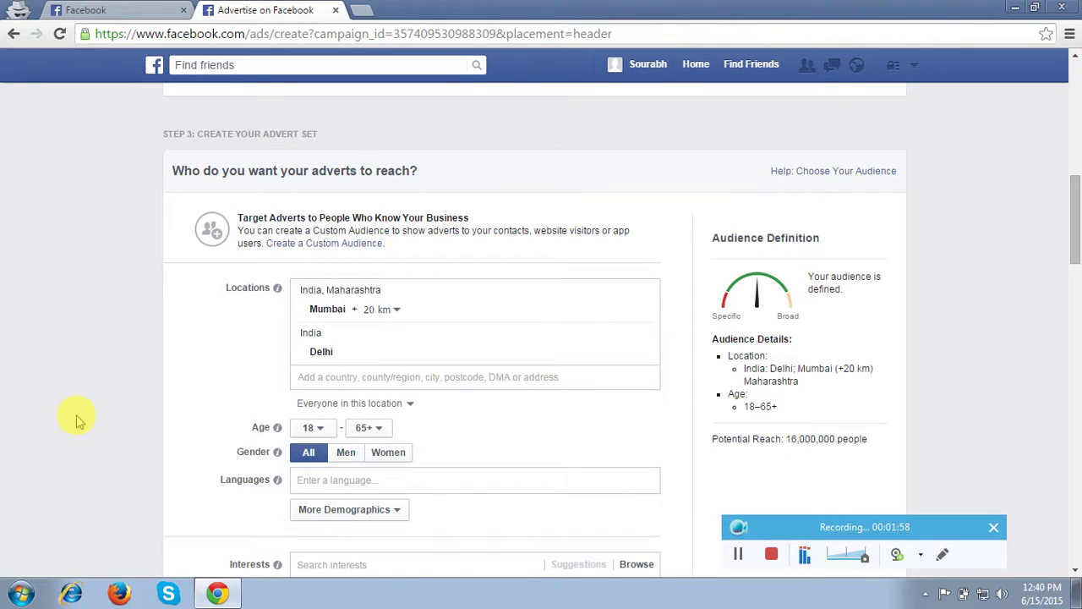
pyautogui.moveTo(759, 517); pyautogui.dragTo(827, 493)
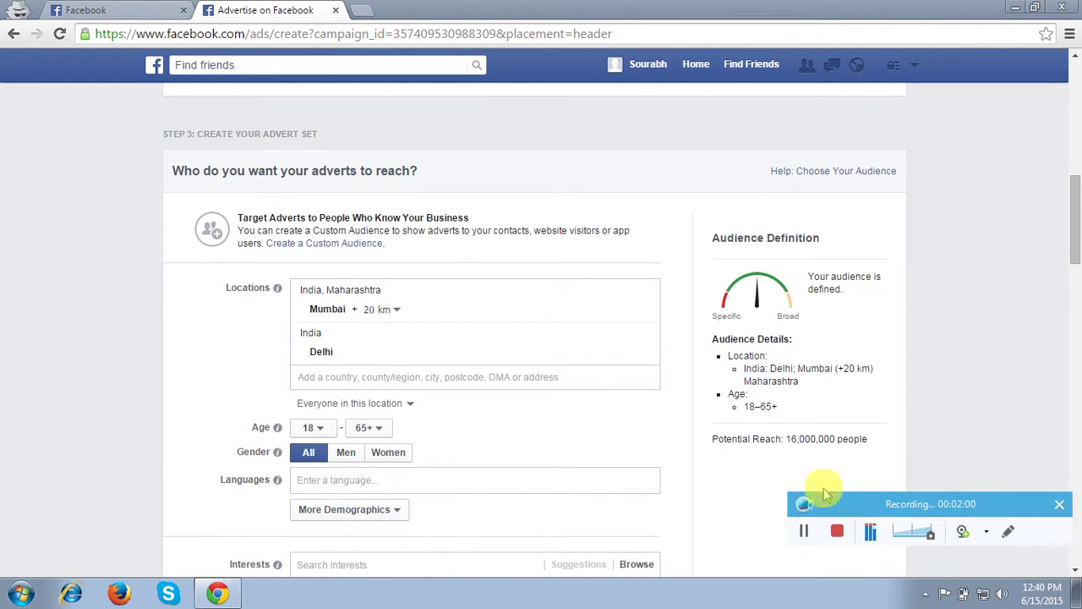
pyautogui.scroll(-1, 119, 376)
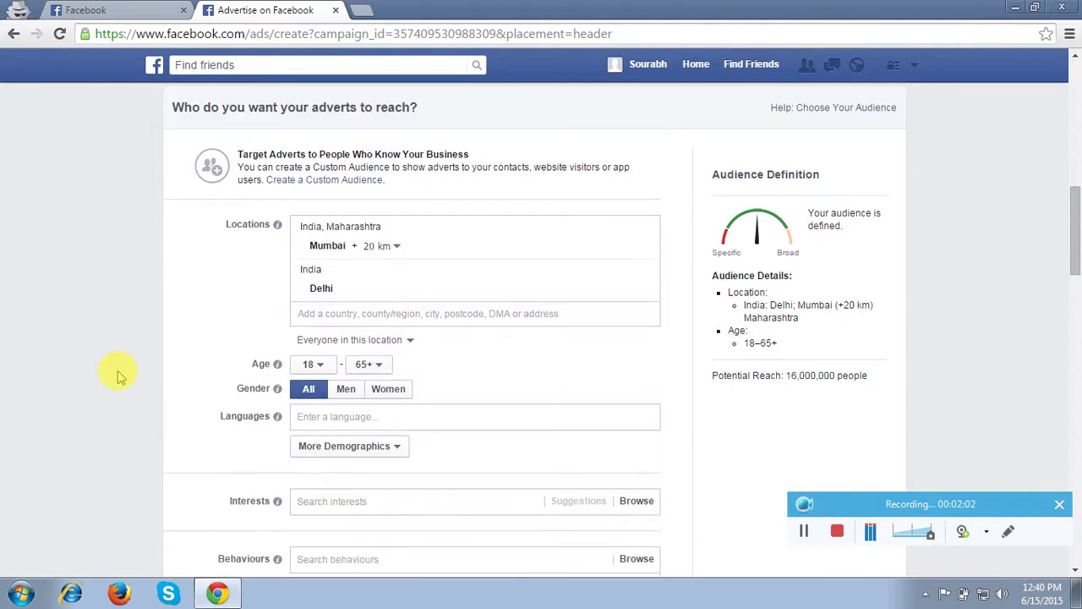
pyautogui.scroll(-1, 118, 376)
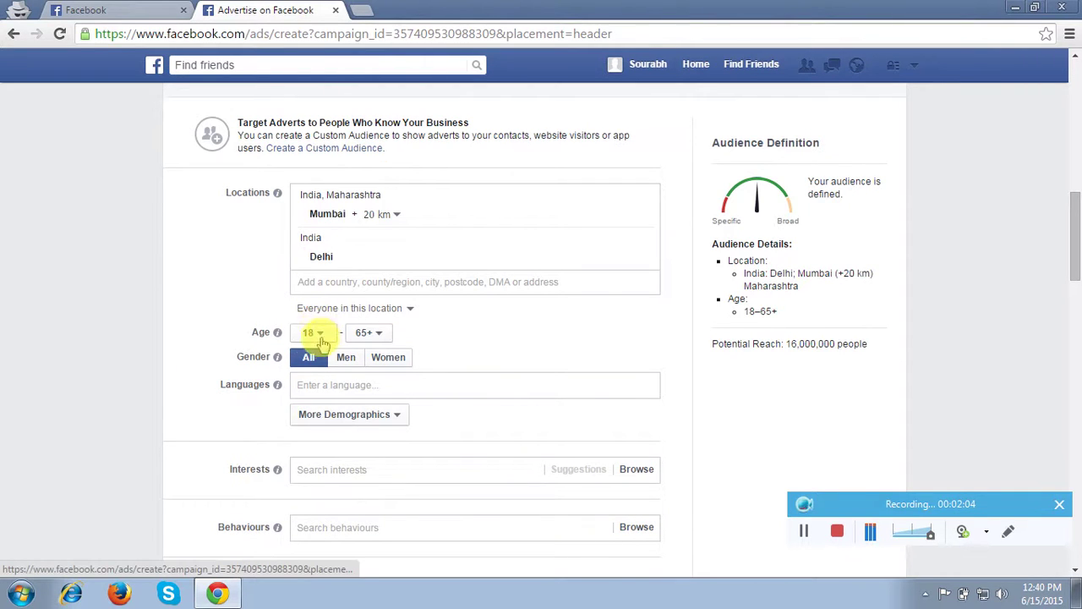
# Set the audience's maximum age to 32
pyautogui.click(365, 334)
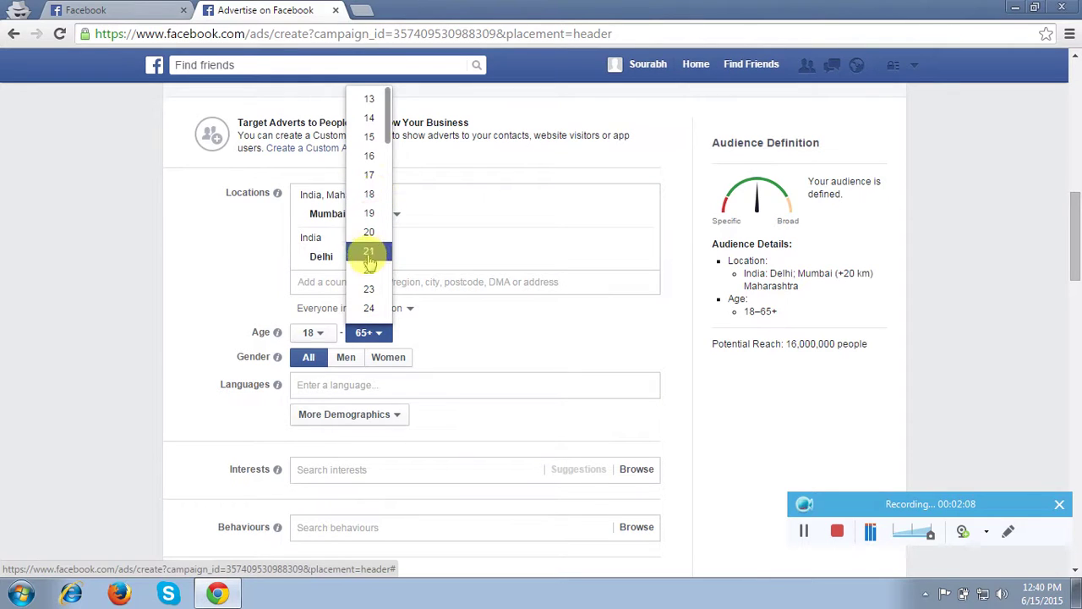
pyautogui.scroll(-3, 365, 139)
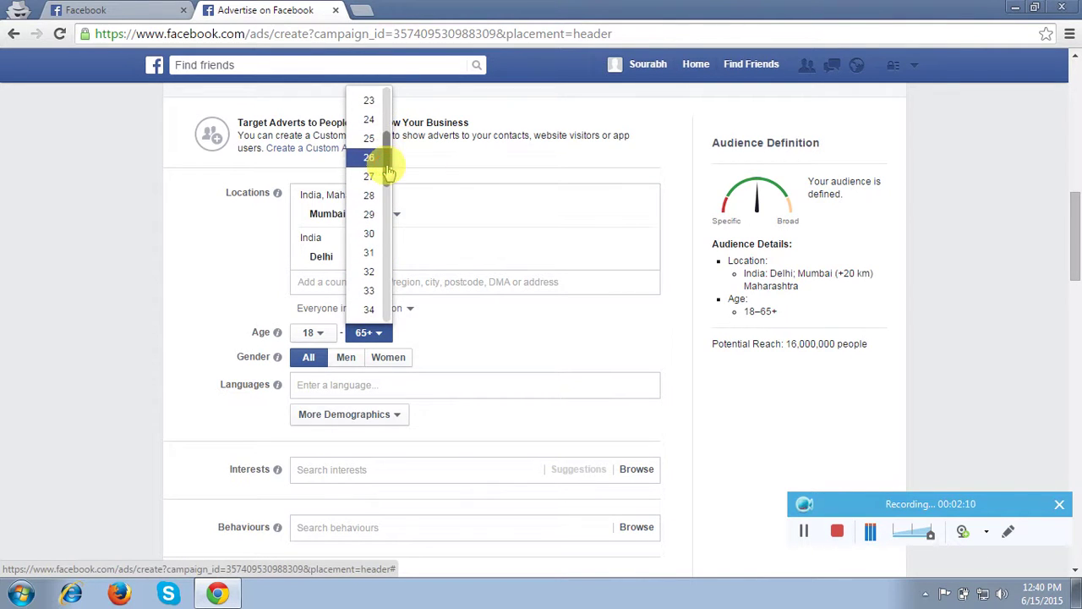
pyautogui.click(364, 271)
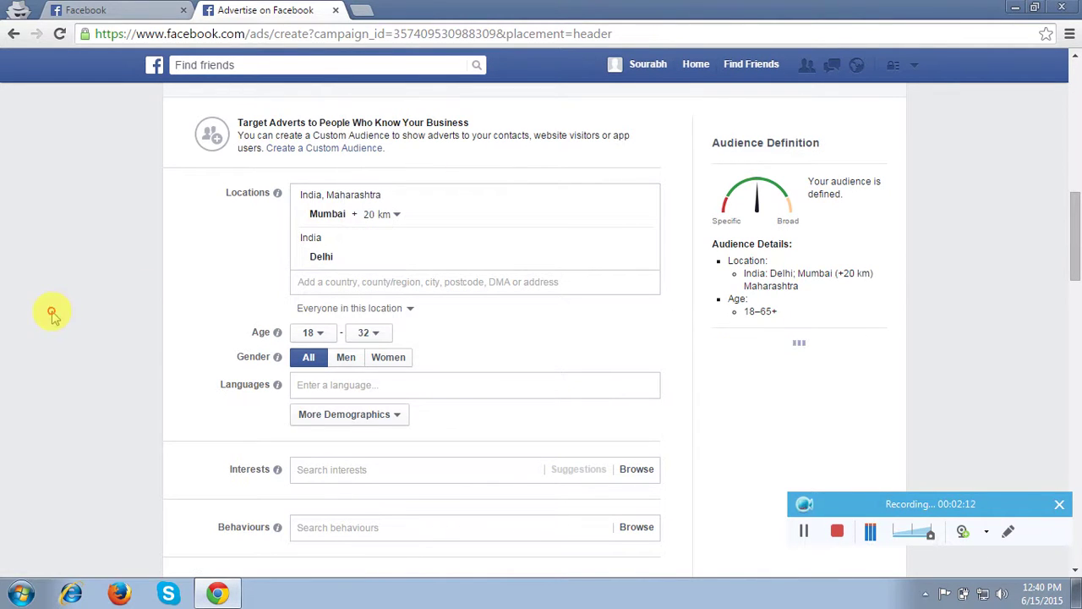
pyautogui.scroll(-1, 51, 314)
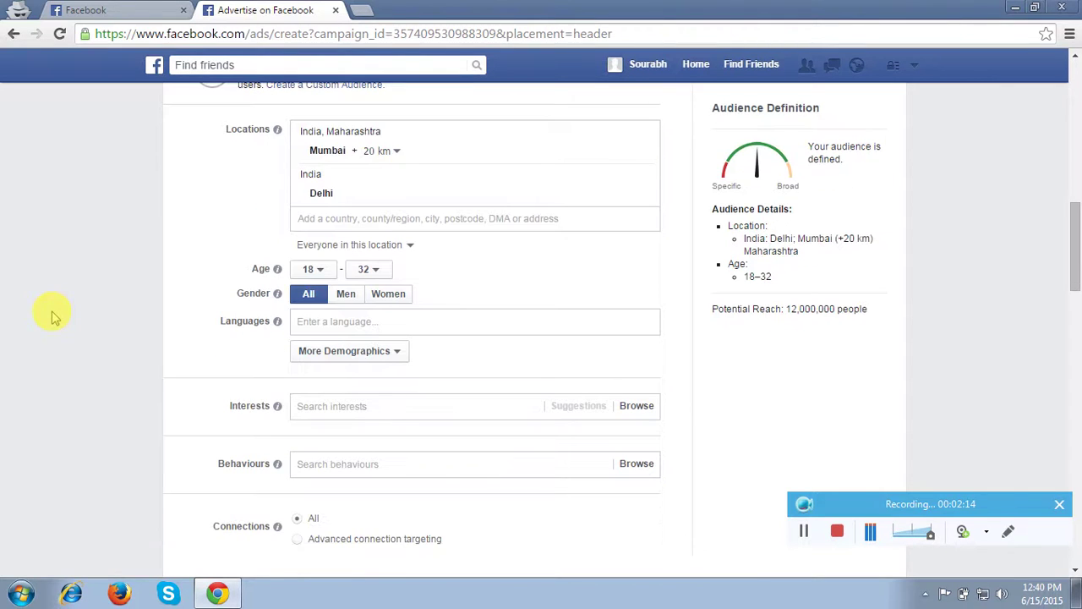
# Add English (All) as the target language and discard the half-typed Hindi entry
pyautogui.click(312, 325)
pyautogui.write('eng')
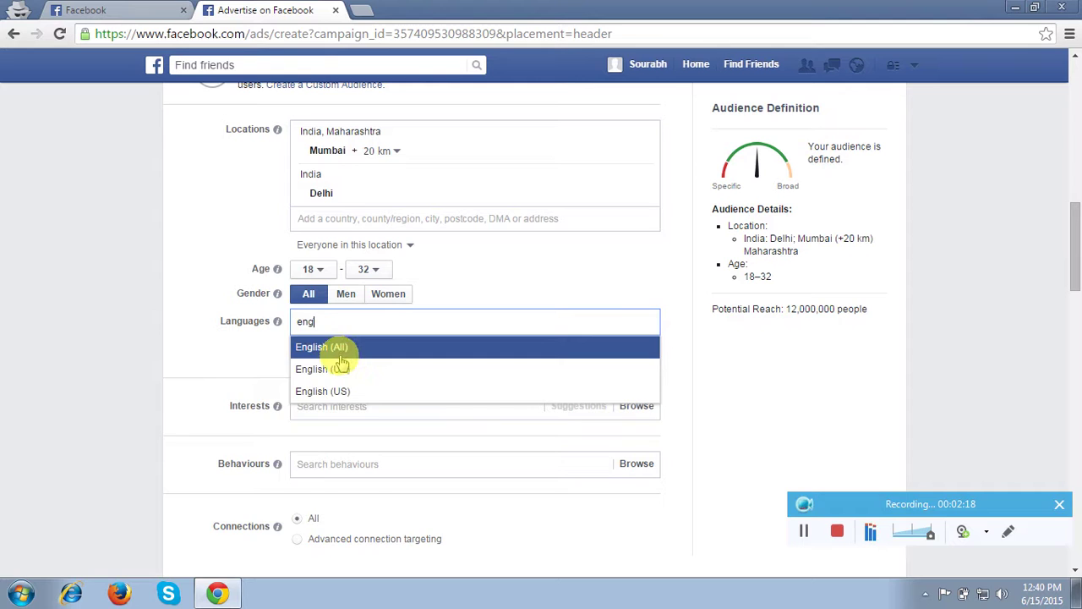
pyautogui.click(338, 348)
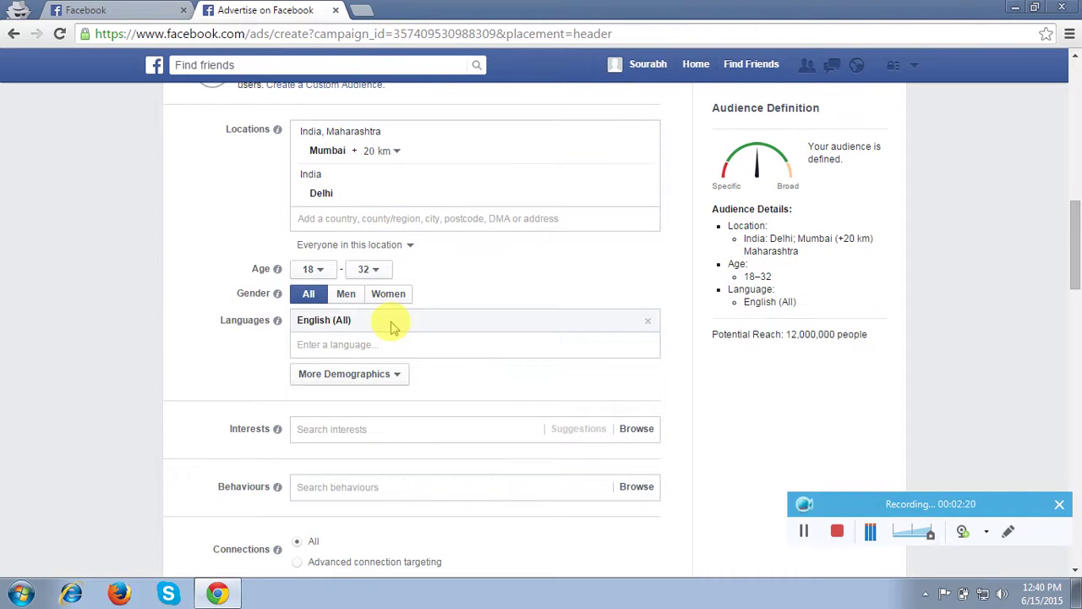
pyautogui.click(357, 343)
pyautogui.write('hin')
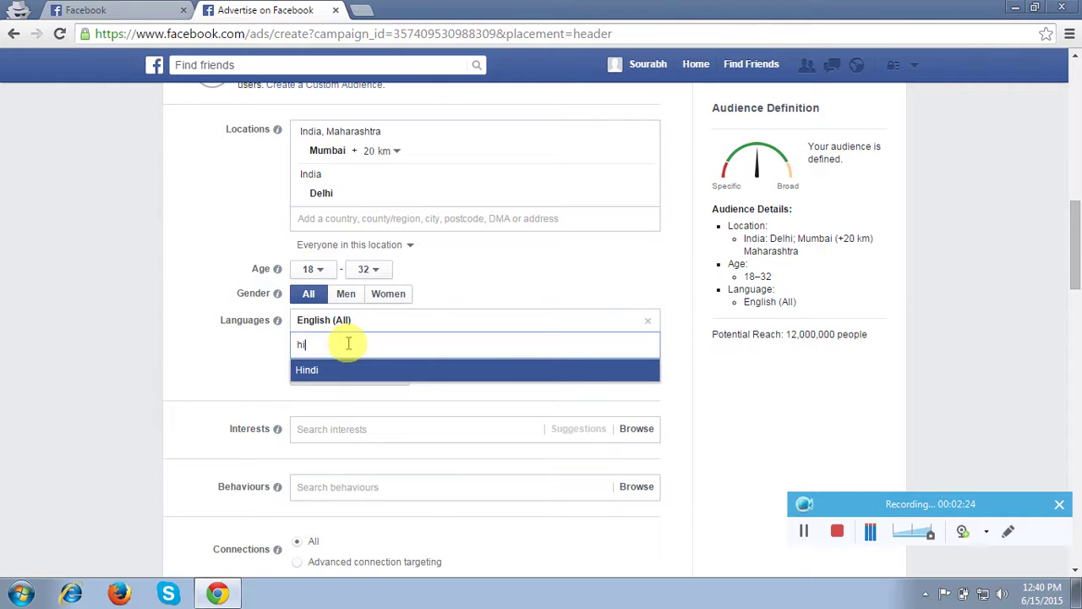
pyautogui.press('Return')
pyautogui.click(106, 367)
pyautogui.scroll(-1, 107, 367)
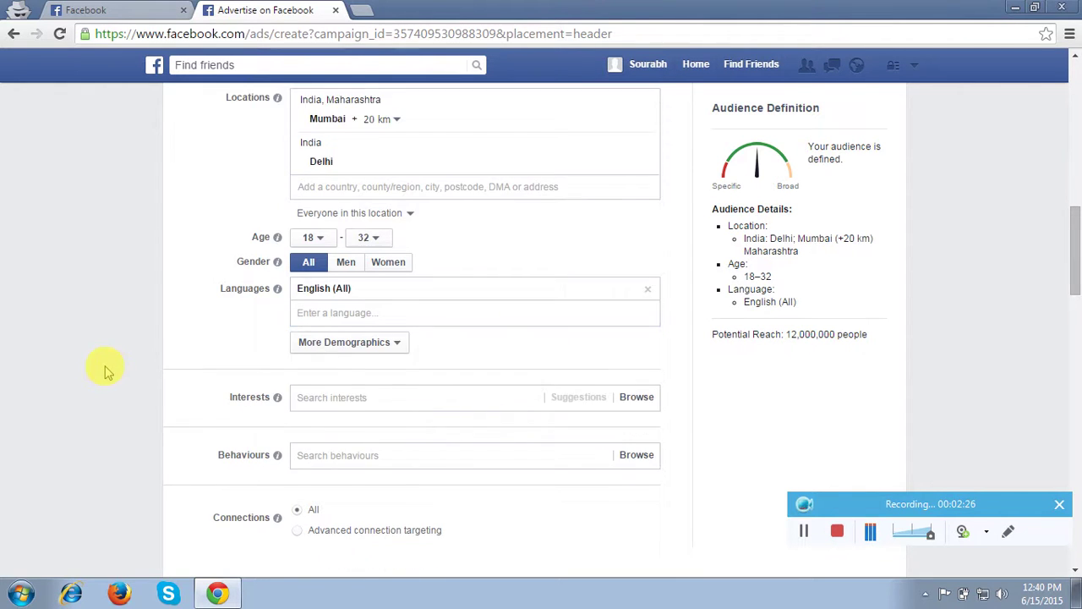
# Add the Social networking service interest, cutting potential reach to 580,000 people
pyautogui.click(347, 338)
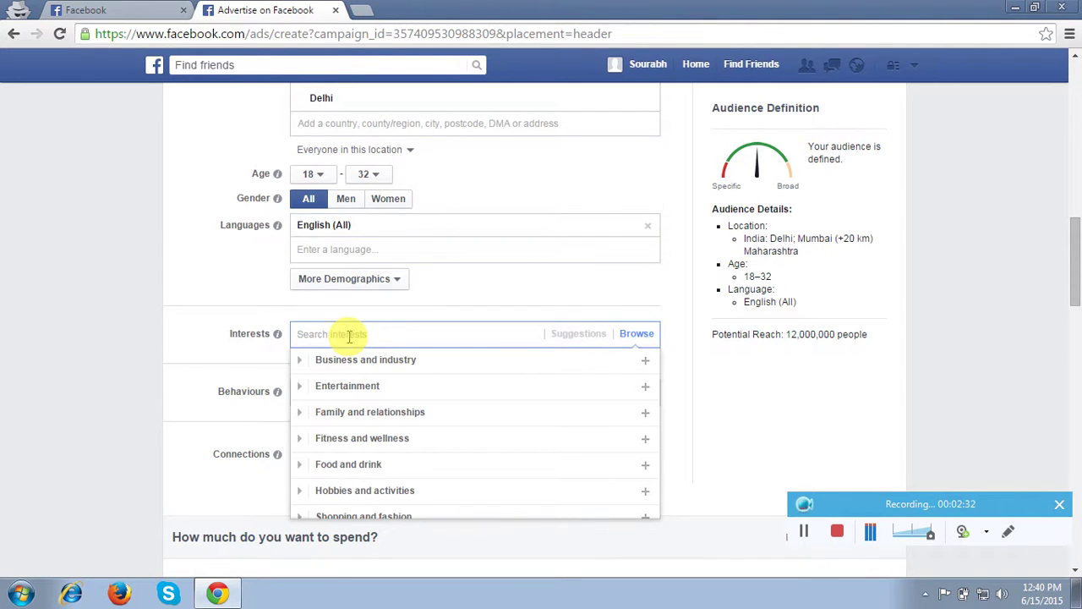
pyautogui.write('digital')
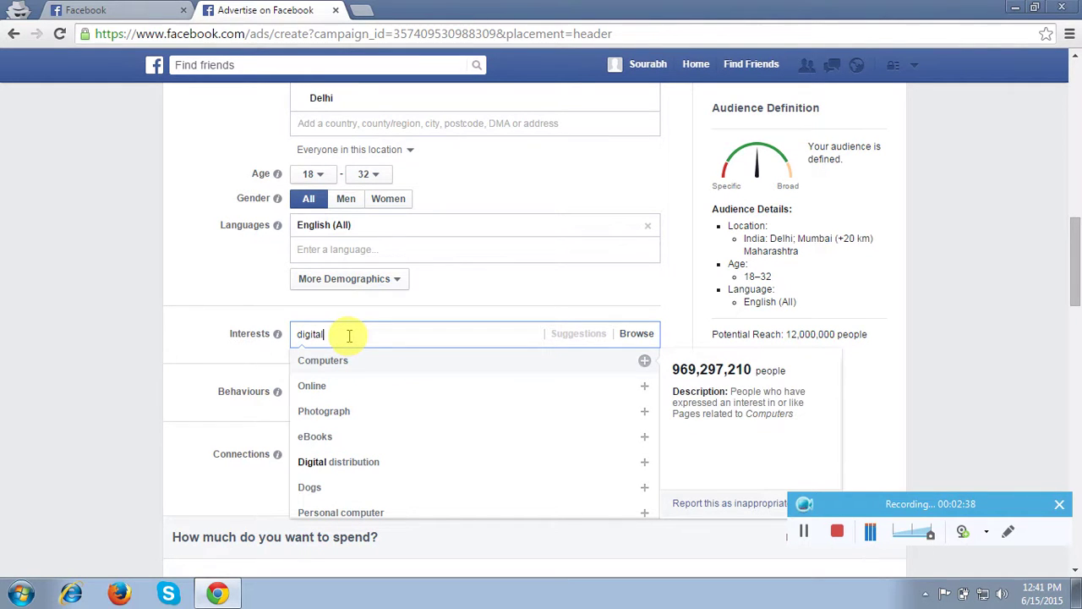
pyautogui.doubleClick(352, 334)
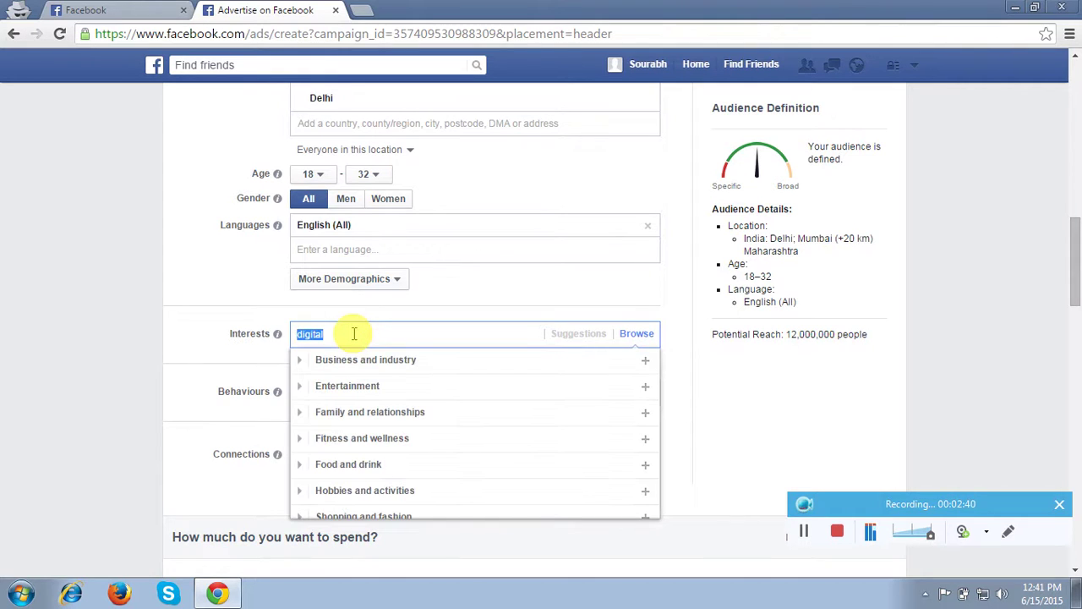
pyautogui.write('online marketing')
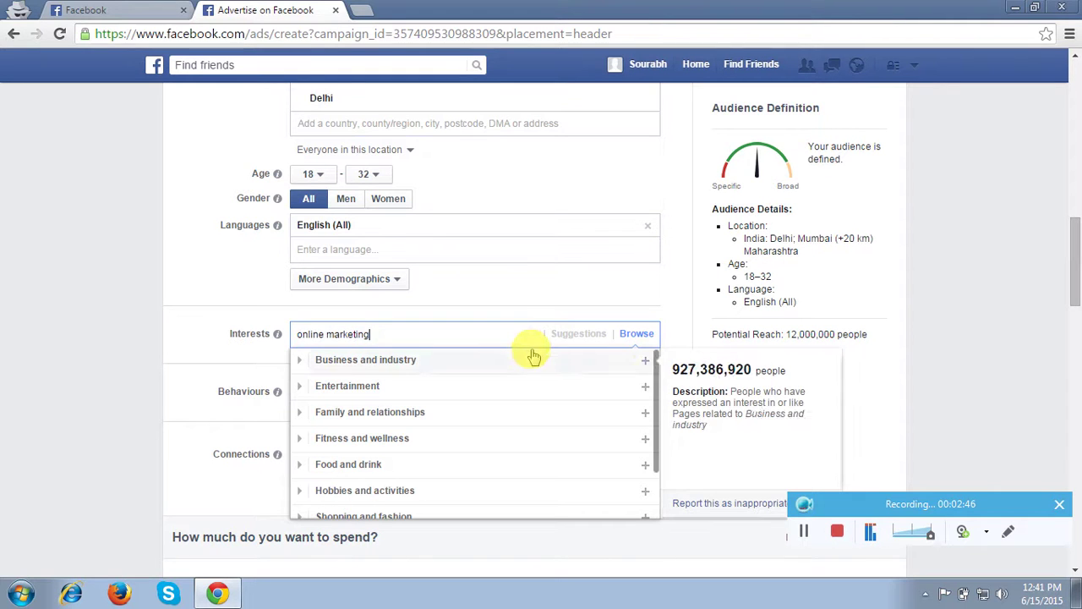
pyautogui.click(636, 334)
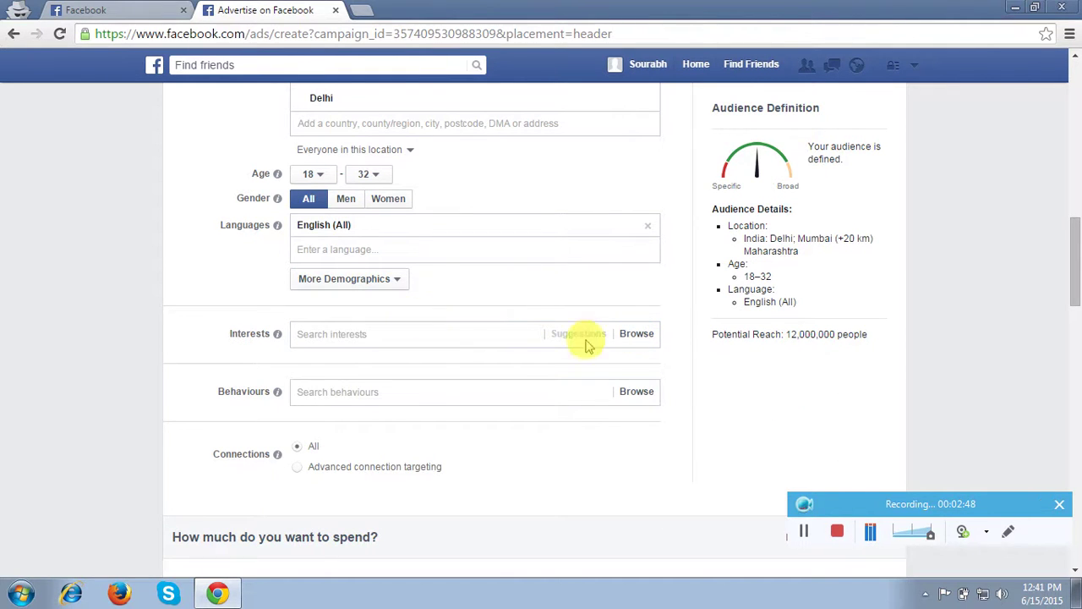
pyautogui.click(359, 336)
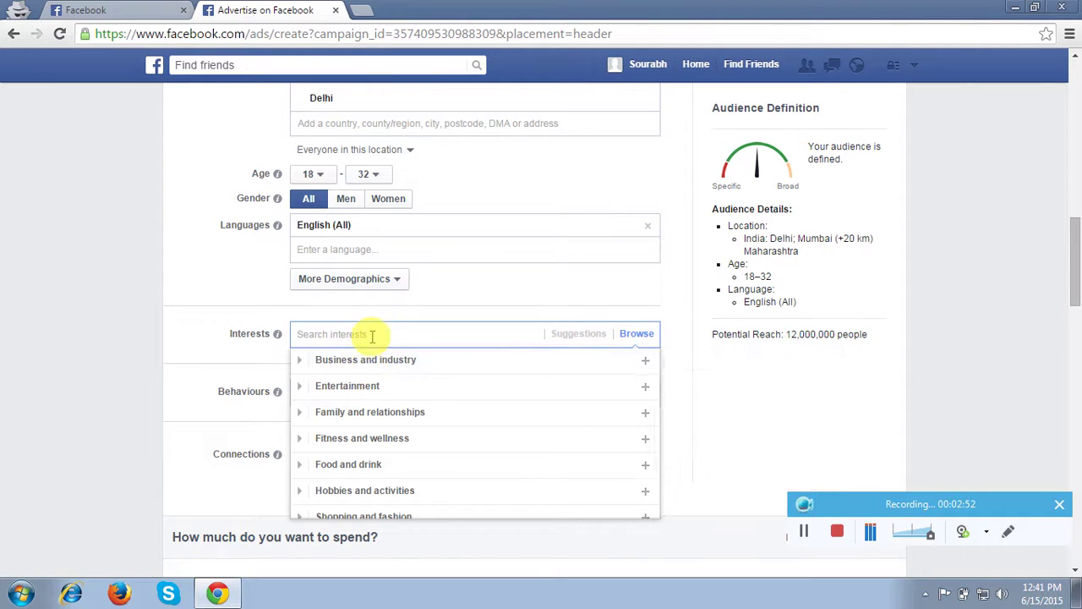
pyautogui.write('digital com')
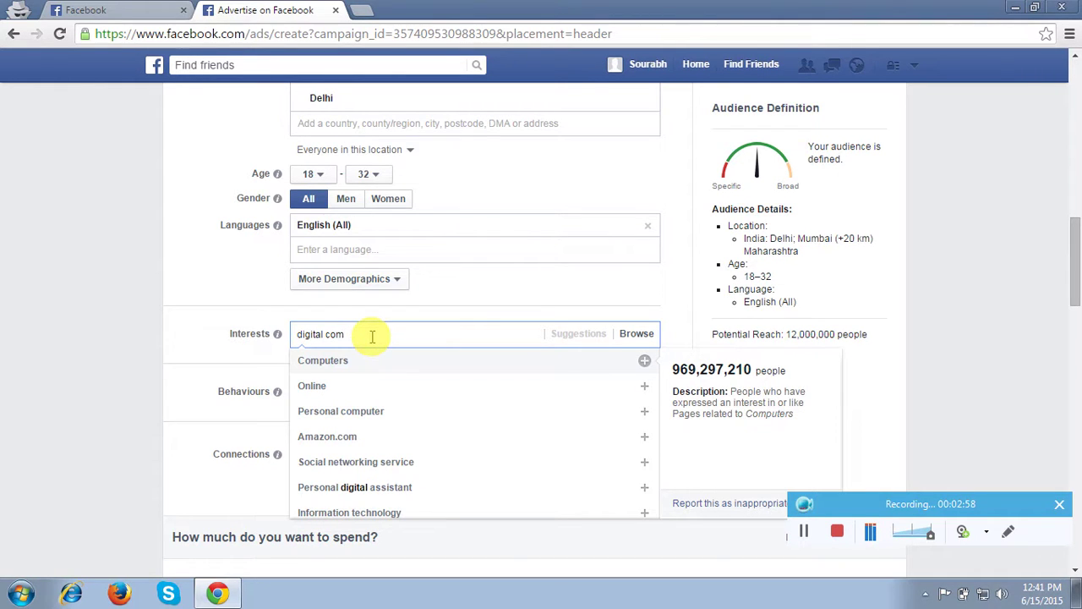
pyautogui.click(385, 460)
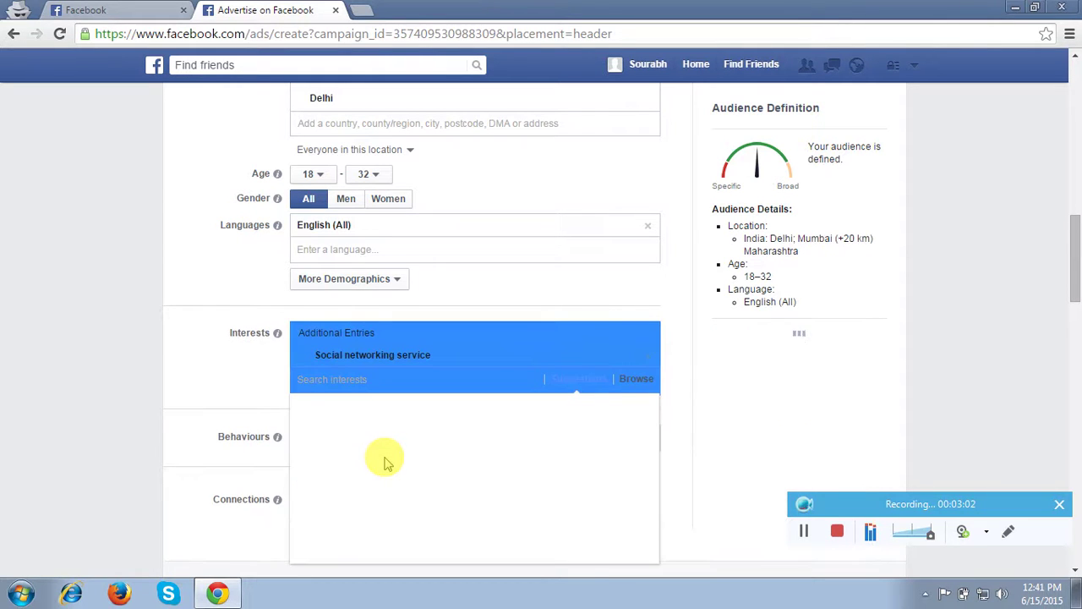
pyautogui.click(91, 378)
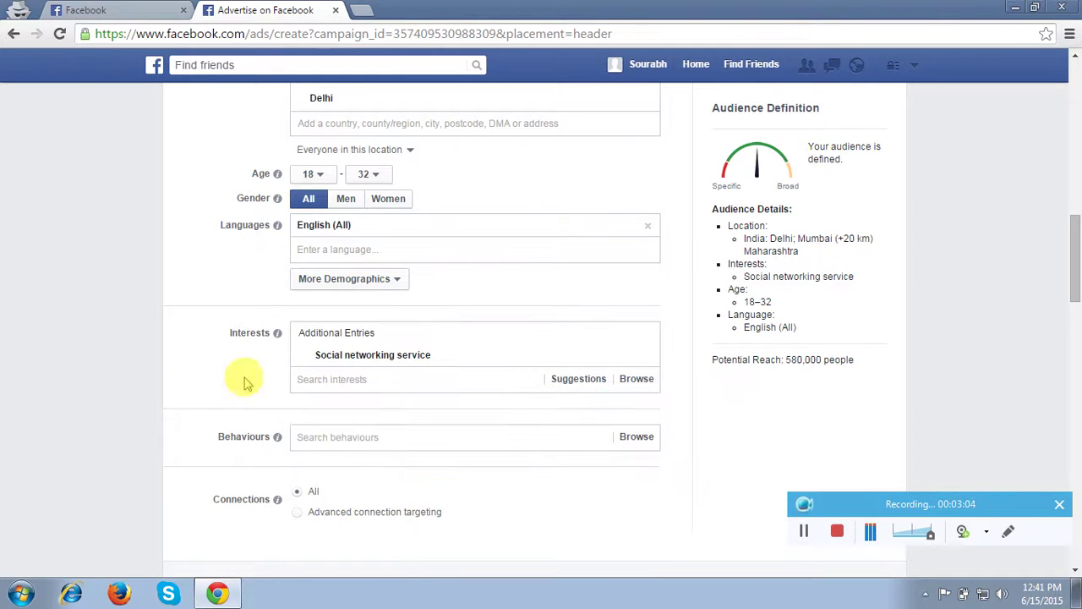
pyautogui.moveTo(320, 356)
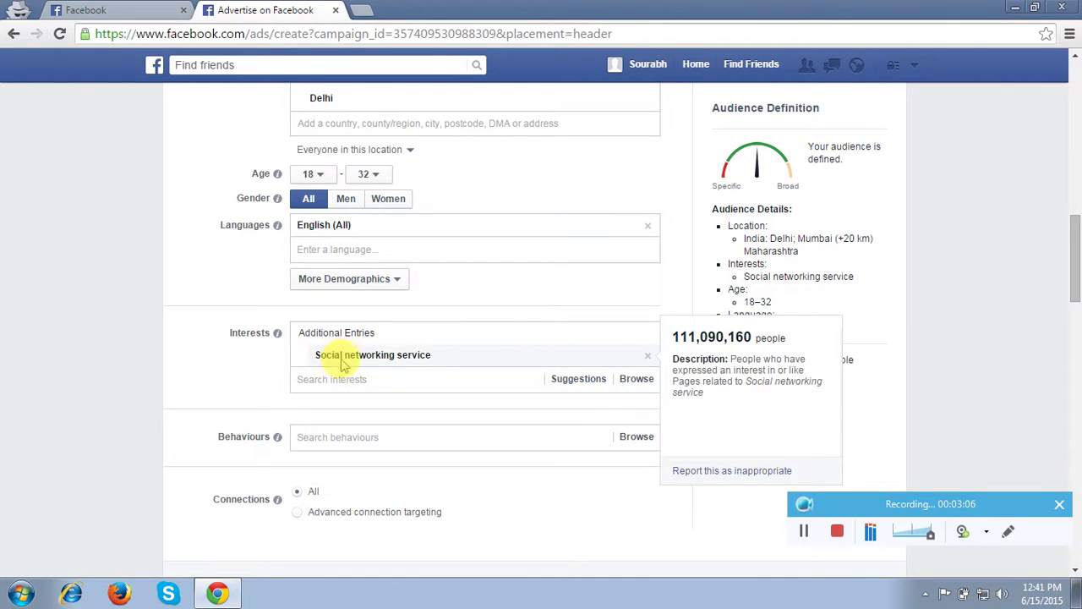
pyautogui.click(359, 380)
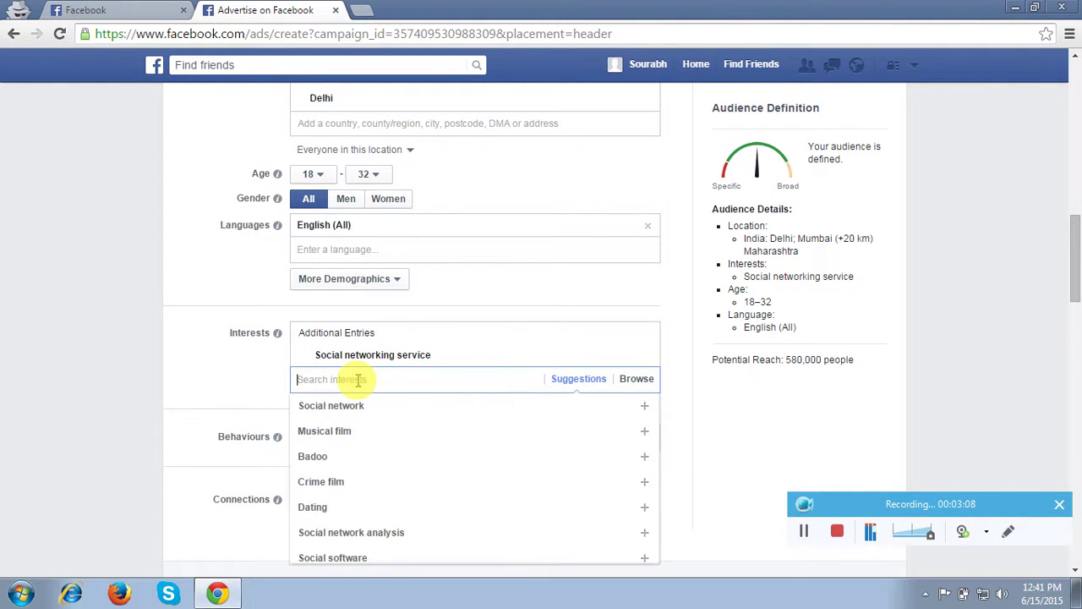
pyautogui.click(107, 382)
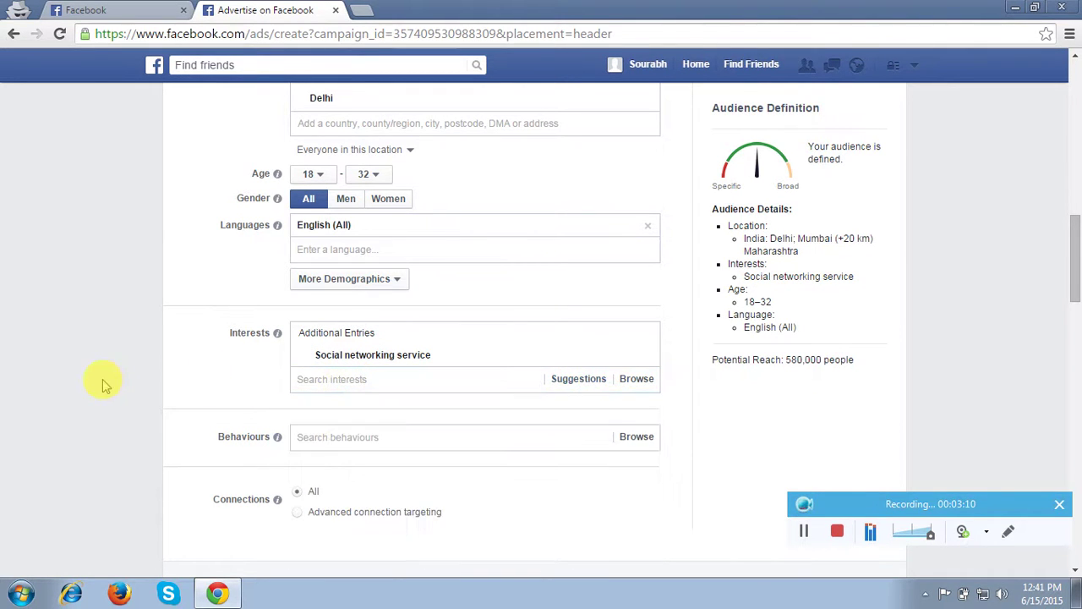
# Change the daily budget to 500.00 INR
pyautogui.scroll(-1, 102, 384)
pyautogui.scroll(-1, 103, 384)
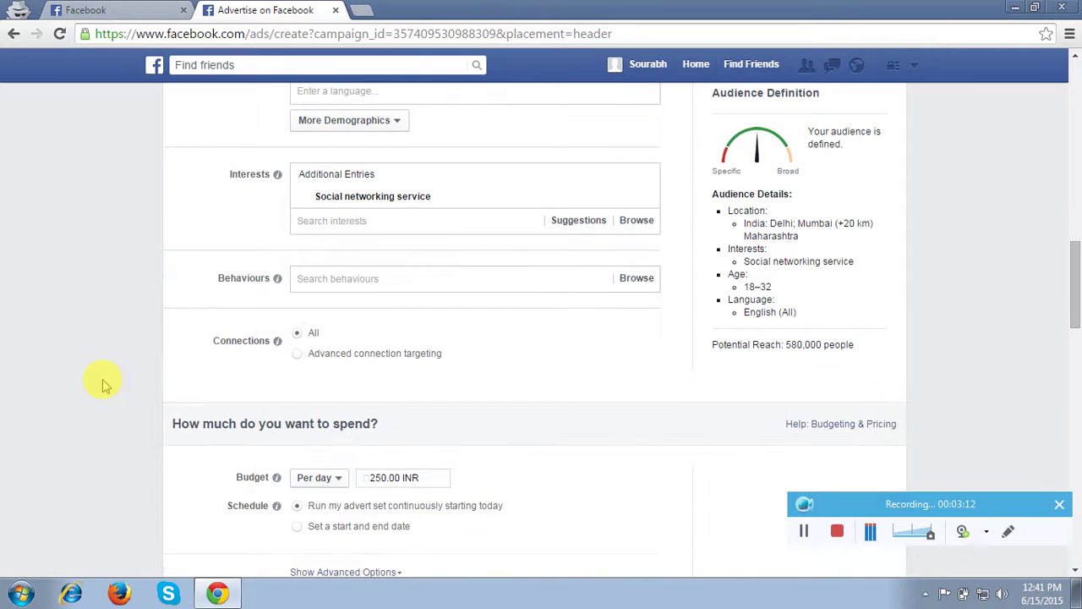
pyautogui.scroll(-1, 102, 385)
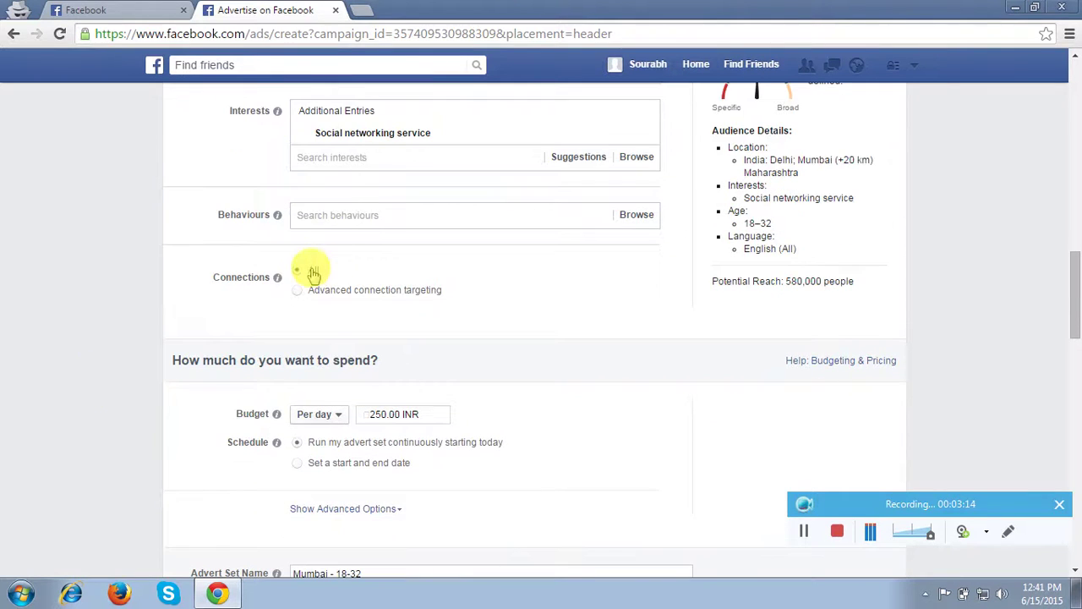
pyautogui.scroll(-1, 119, 402)
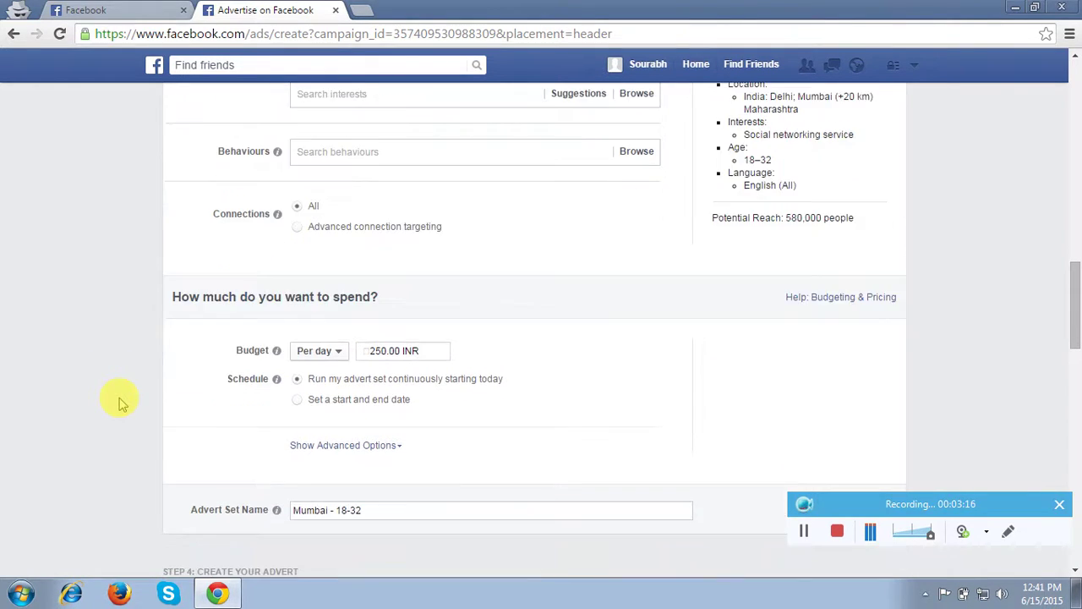
pyautogui.doubleClick(387, 351)
pyautogui.write('500.00')
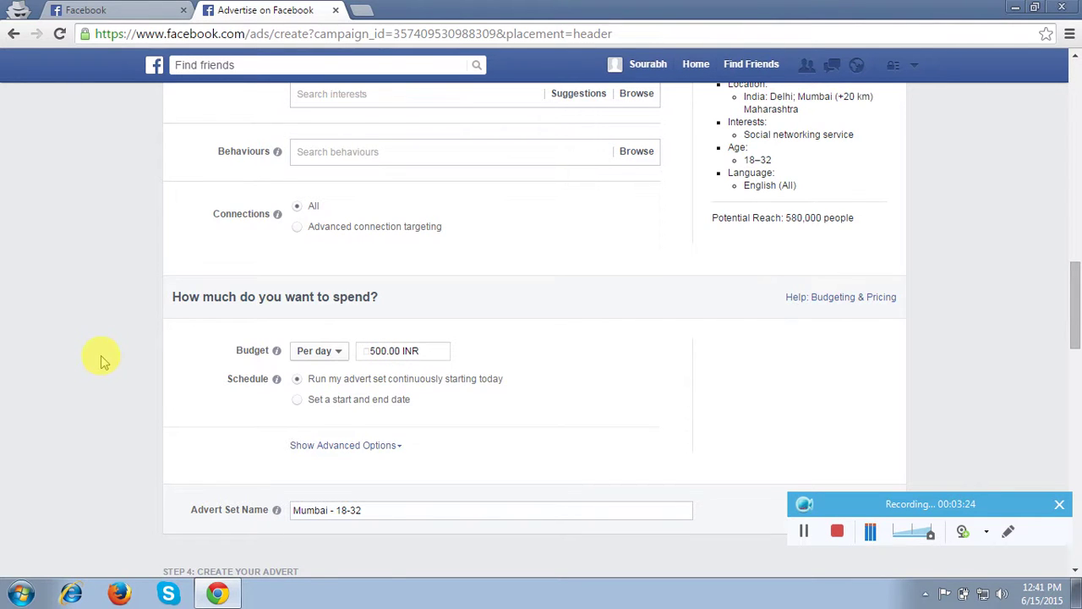
# Reveal the advanced optimisation and pricing options
pyautogui.scroll(-1, 99, 357)
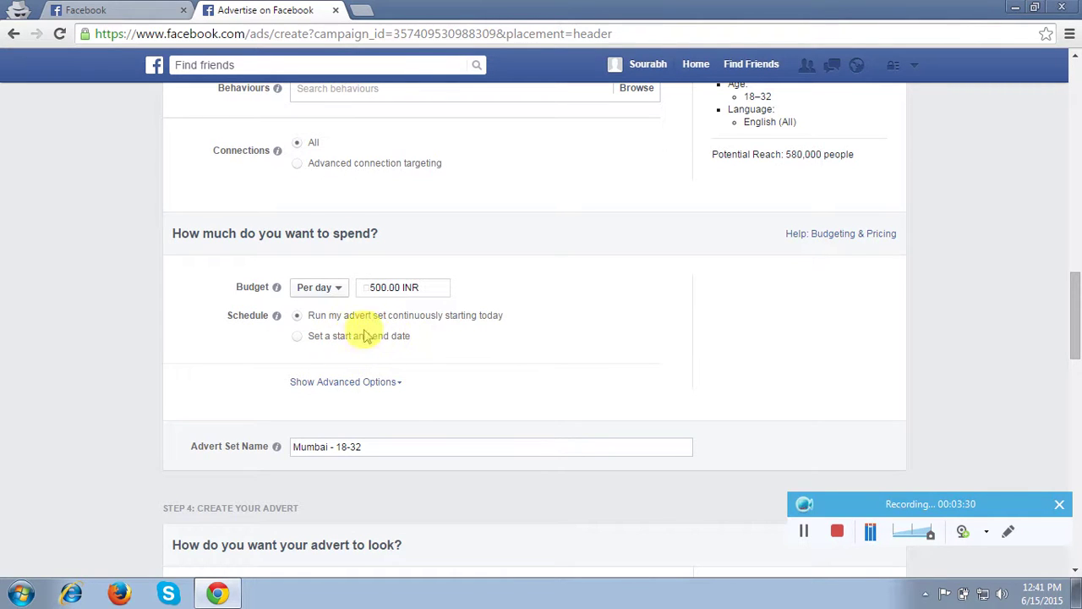
pyautogui.click(353, 382)
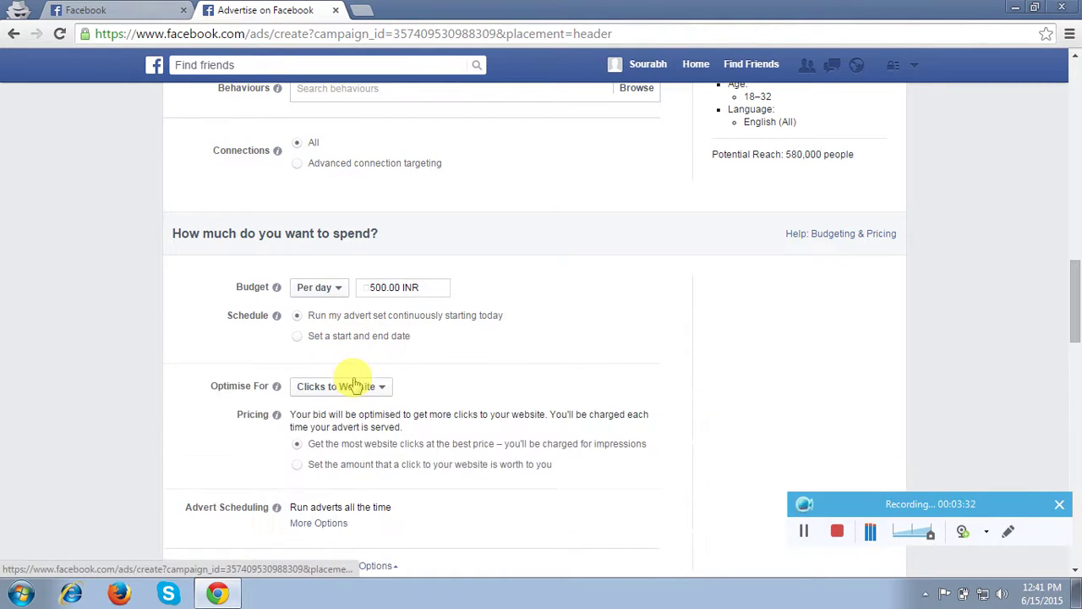
pyautogui.scroll(-1, 482, 380)
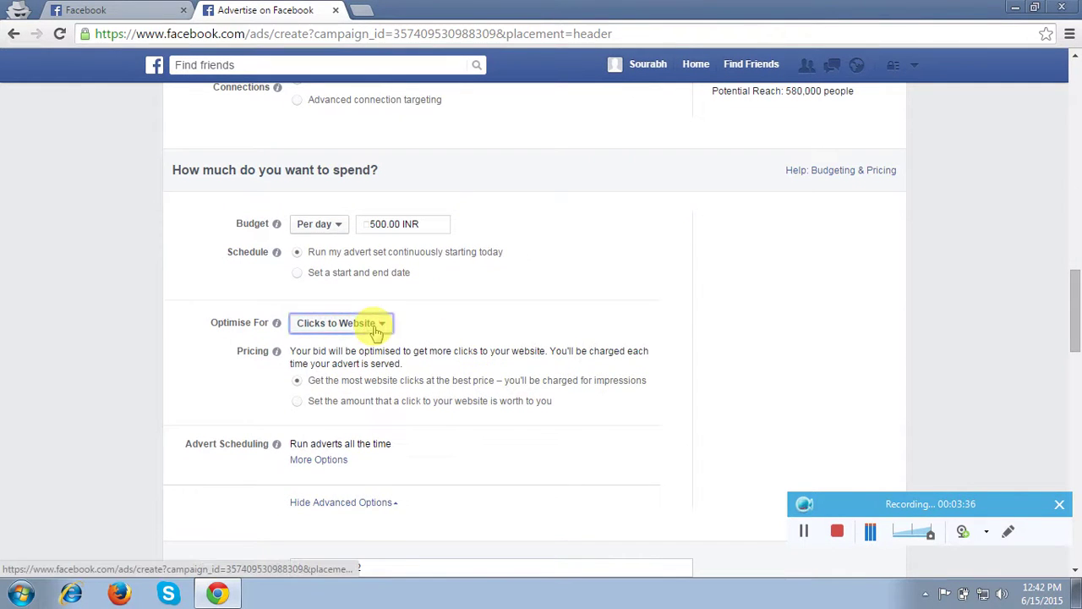
# Set the ad set's Optimise For option to Clicks
pyautogui.click(376, 328)
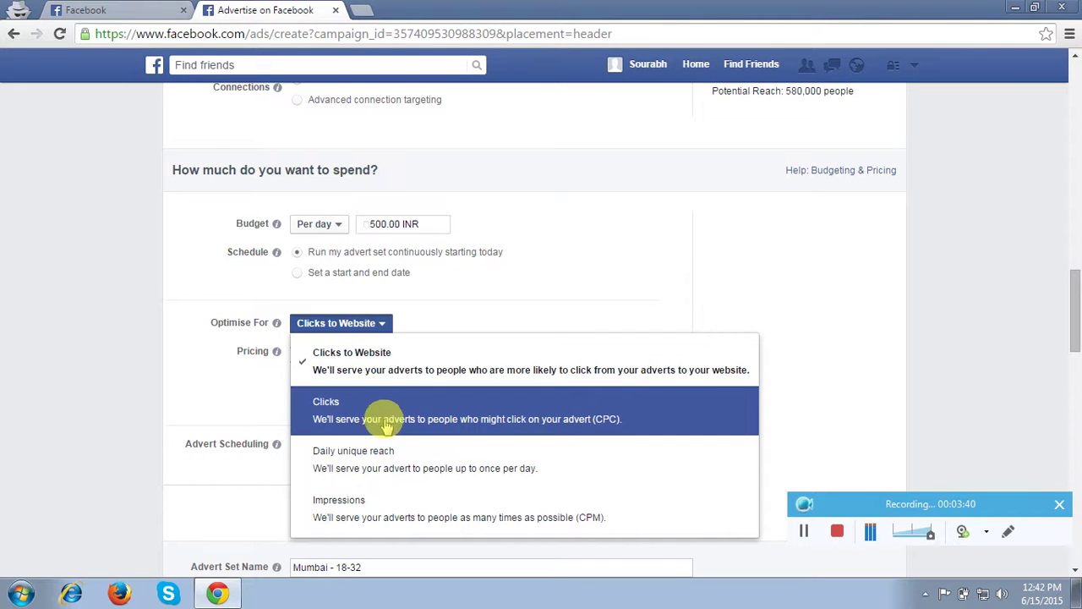
pyautogui.click(349, 362)
pyautogui.scroll(-1, 200, 385)
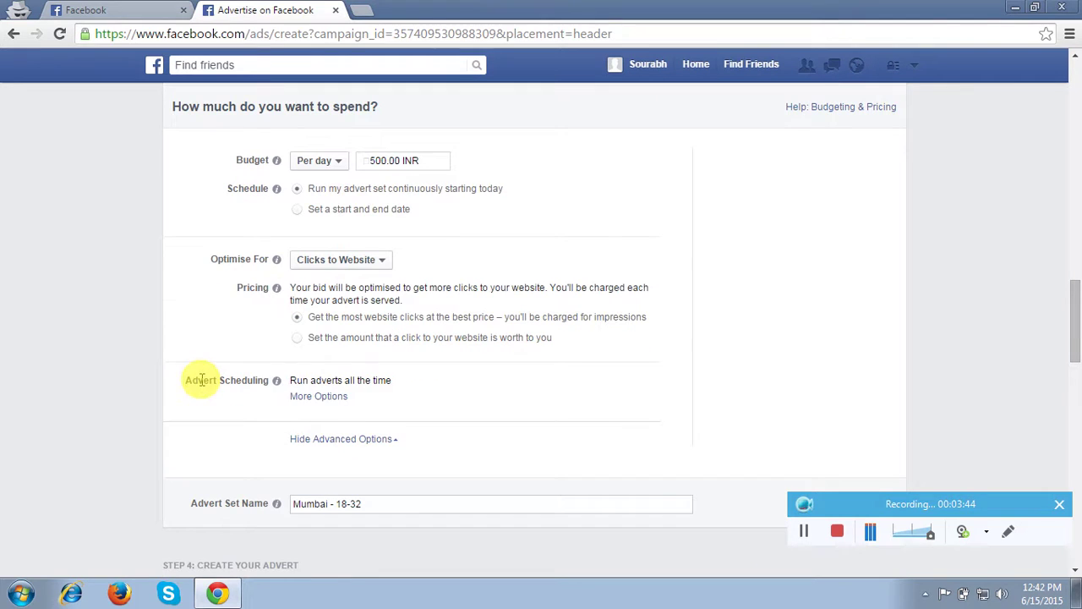
pyautogui.click(297, 338)
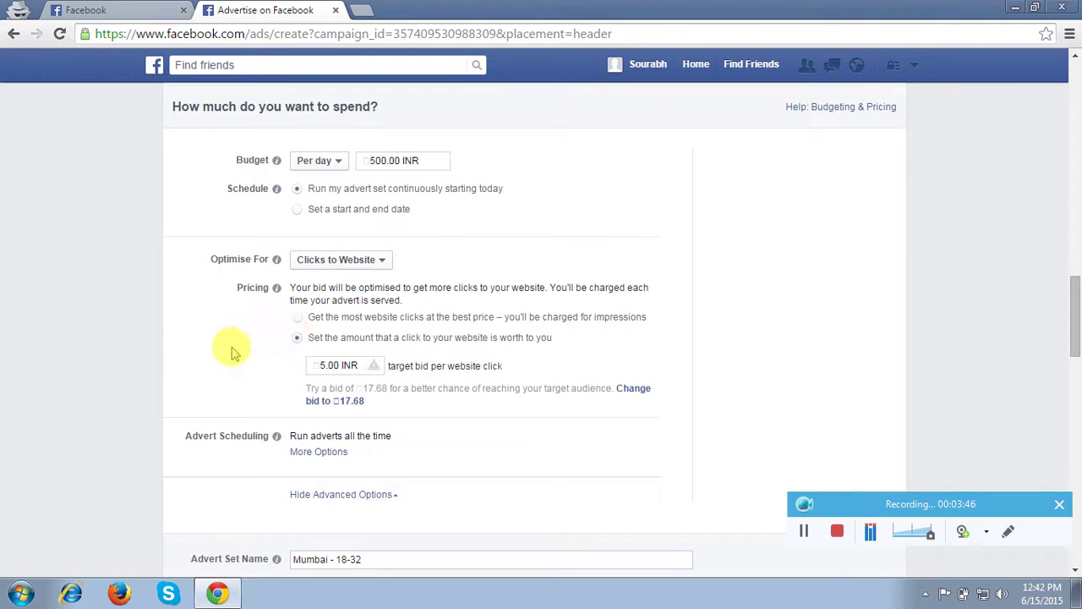
pyautogui.click(376, 261)
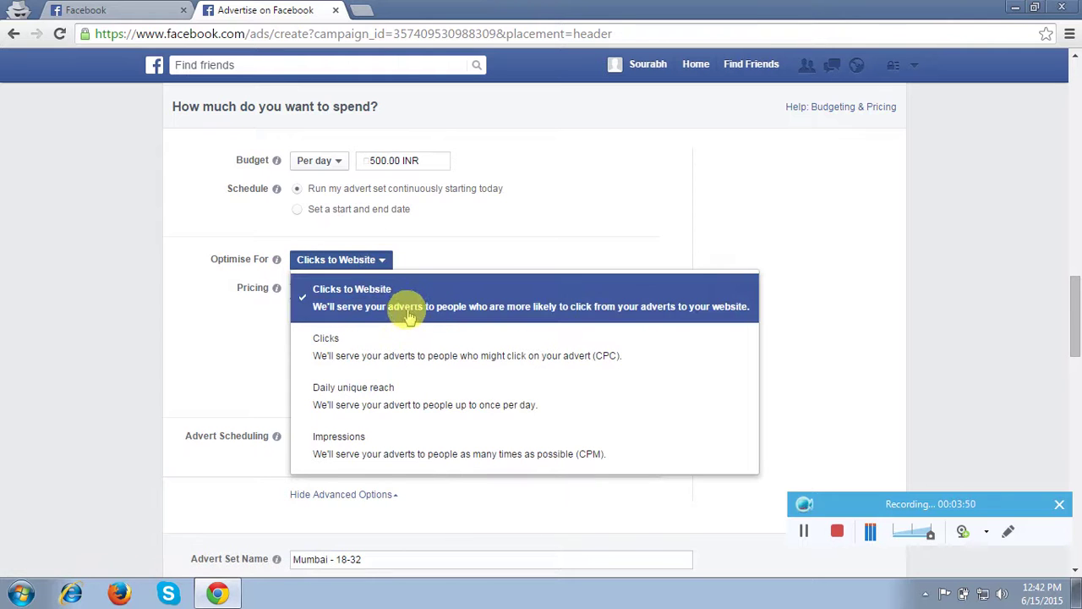
pyautogui.click(391, 355)
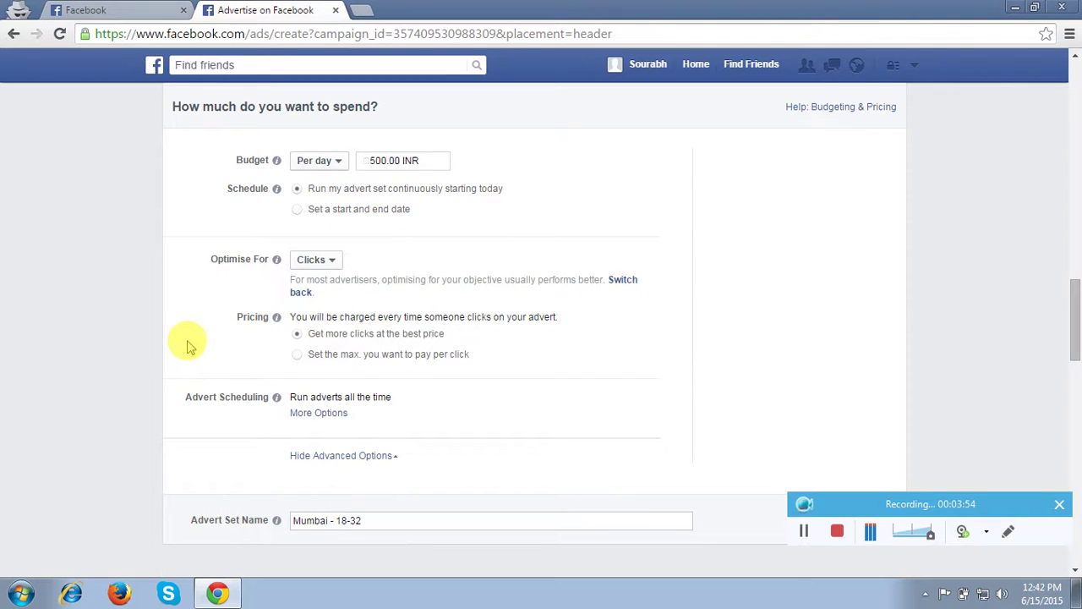
# Set a manual maximum bid of 5.00 INR per click
pyautogui.click(297, 360)
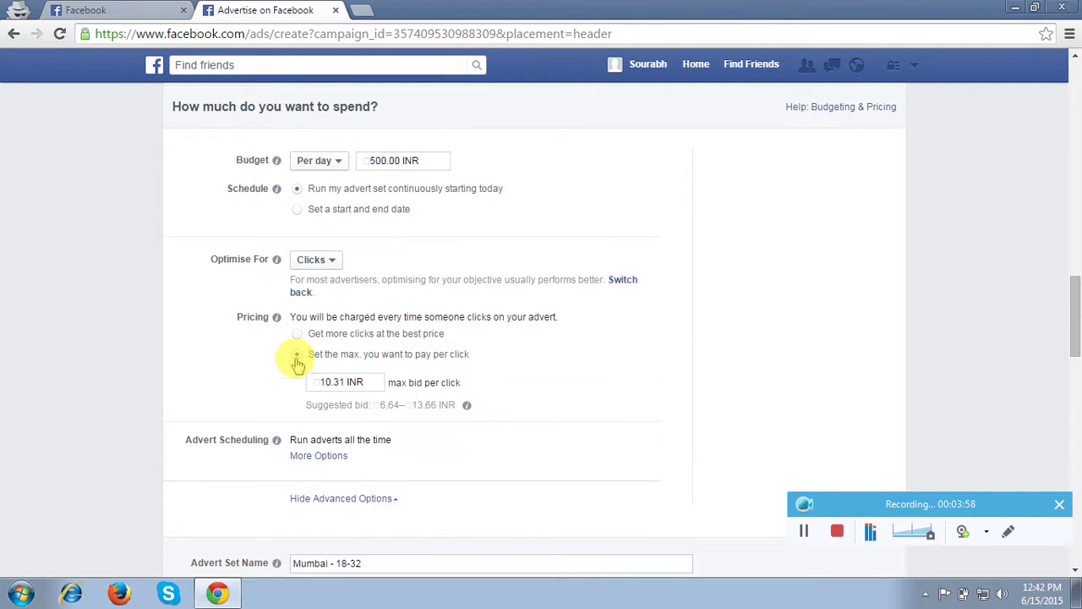
pyautogui.scroll(-1, 203, 372)
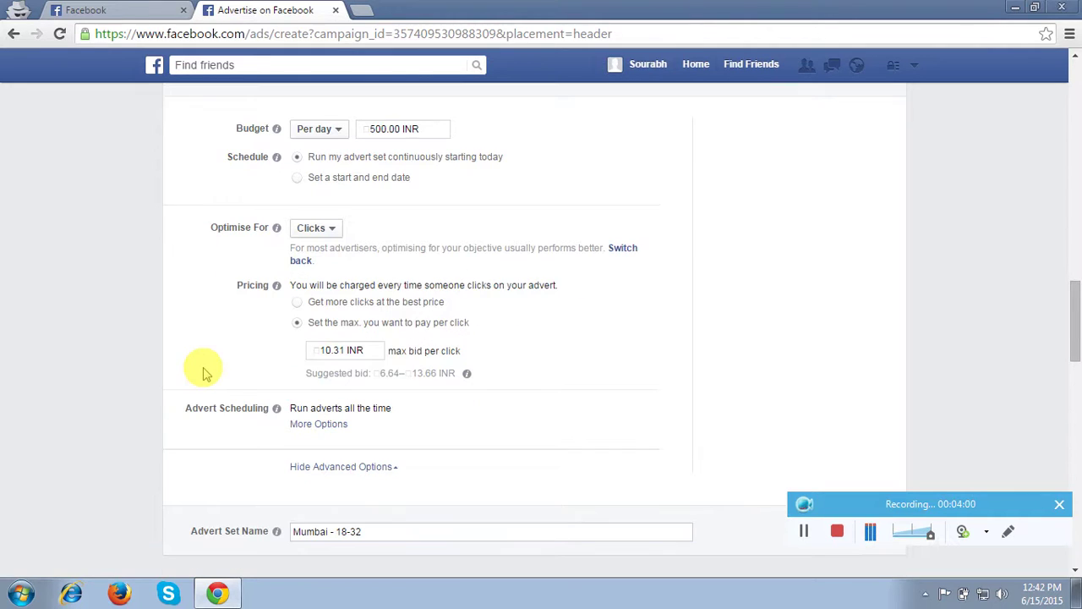
pyautogui.tripleClick(327, 348)
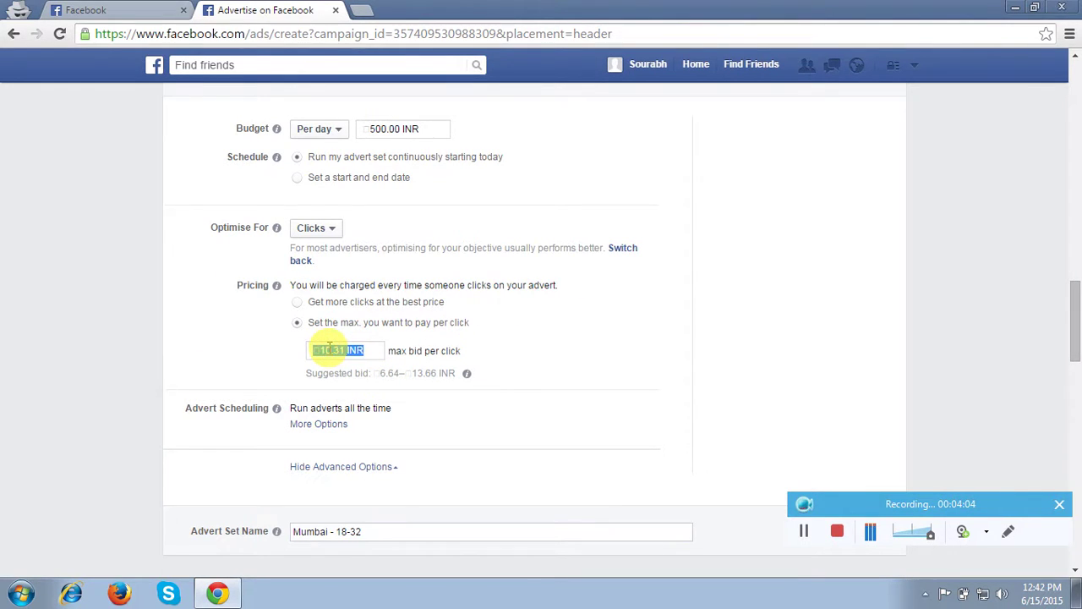
pyautogui.click(93, 347)
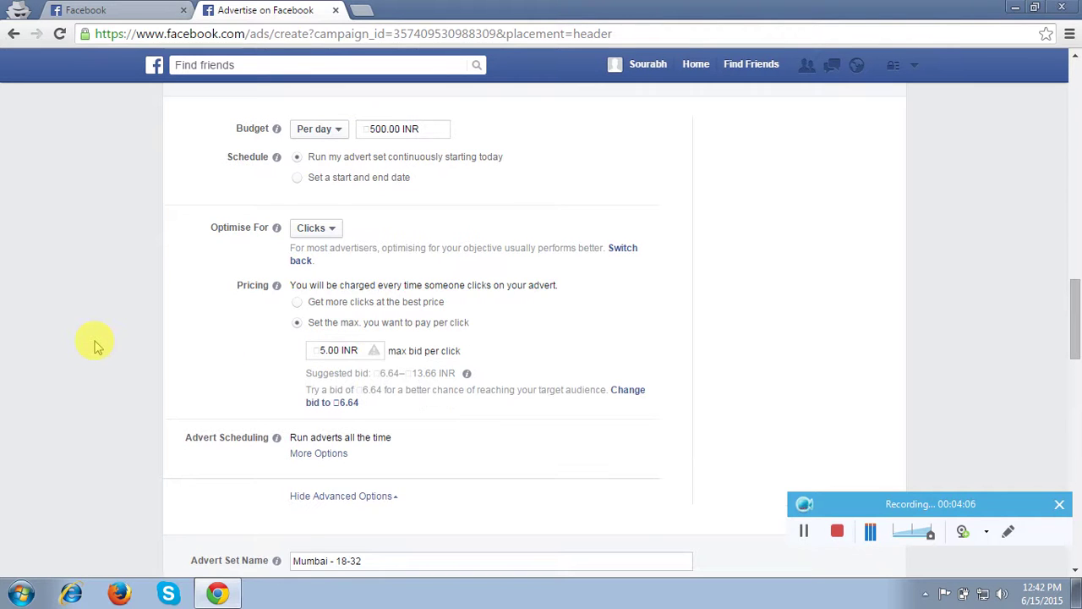
pyautogui.scroll(-3, 95, 345)
pyautogui.scroll(-3, 95, 345)
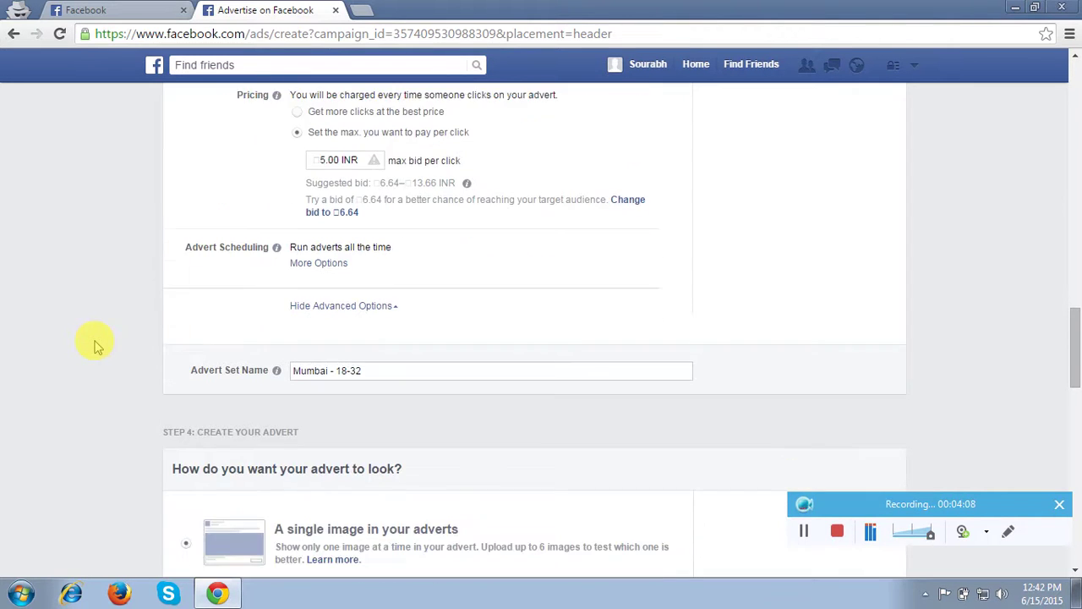
pyautogui.scroll(-5, 95, 345)
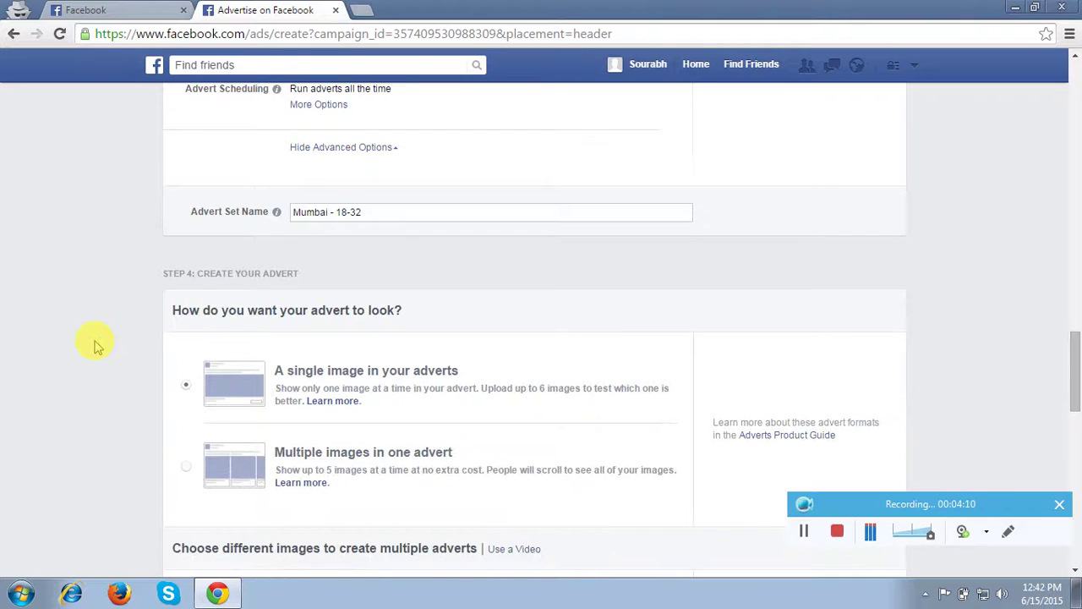
pyautogui.scroll(-1, 94, 345)
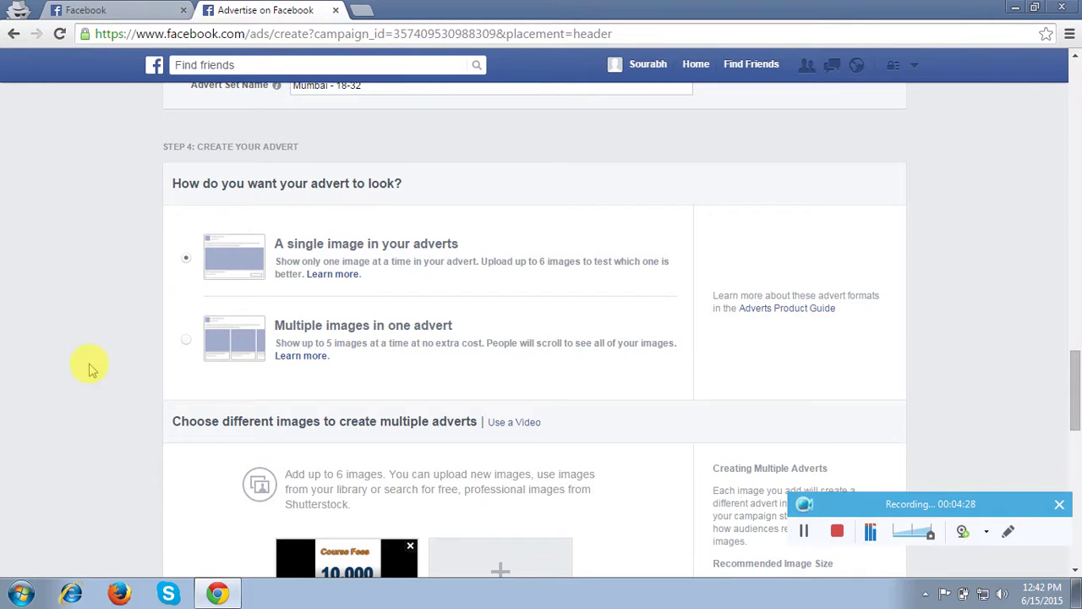
pyautogui.scroll(-3, 92, 368)
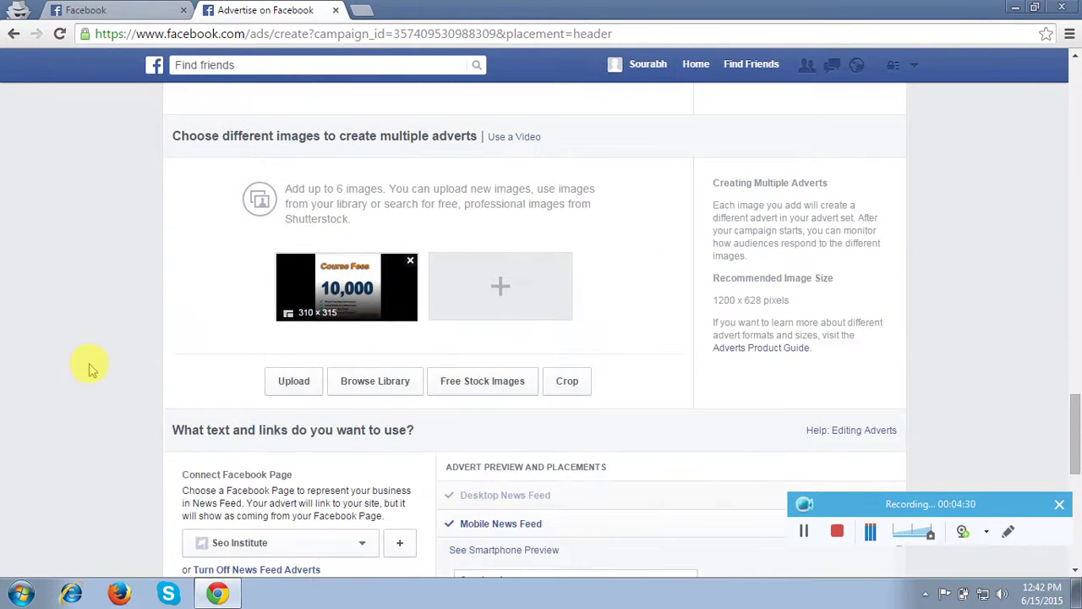
pyautogui.click(374, 385)
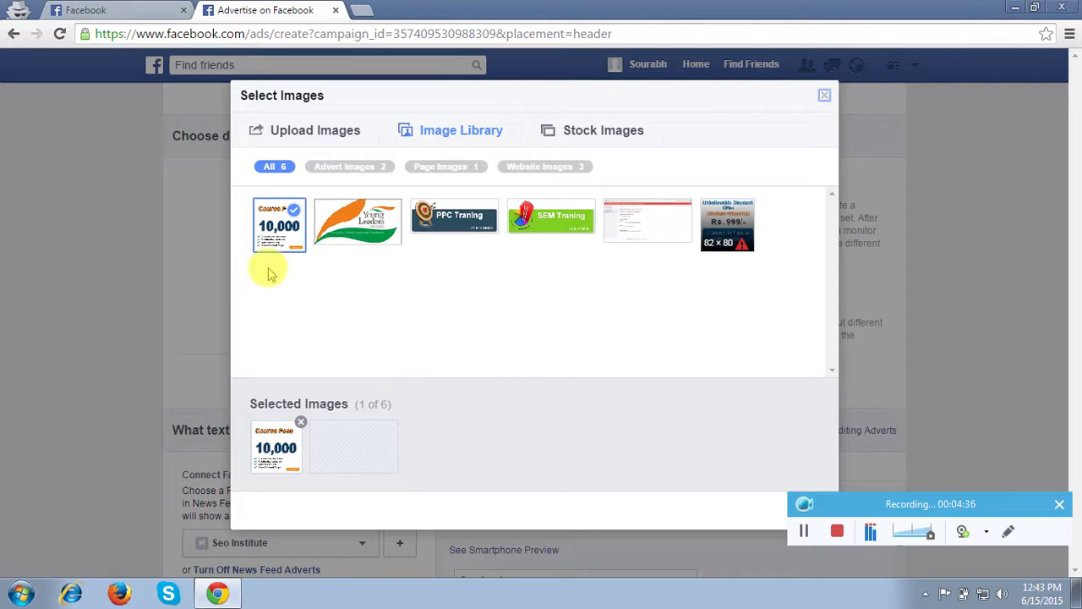
# Close the empty image picker and pick the Course Fees 10,000 image from the library
pyautogui.click(277, 224)
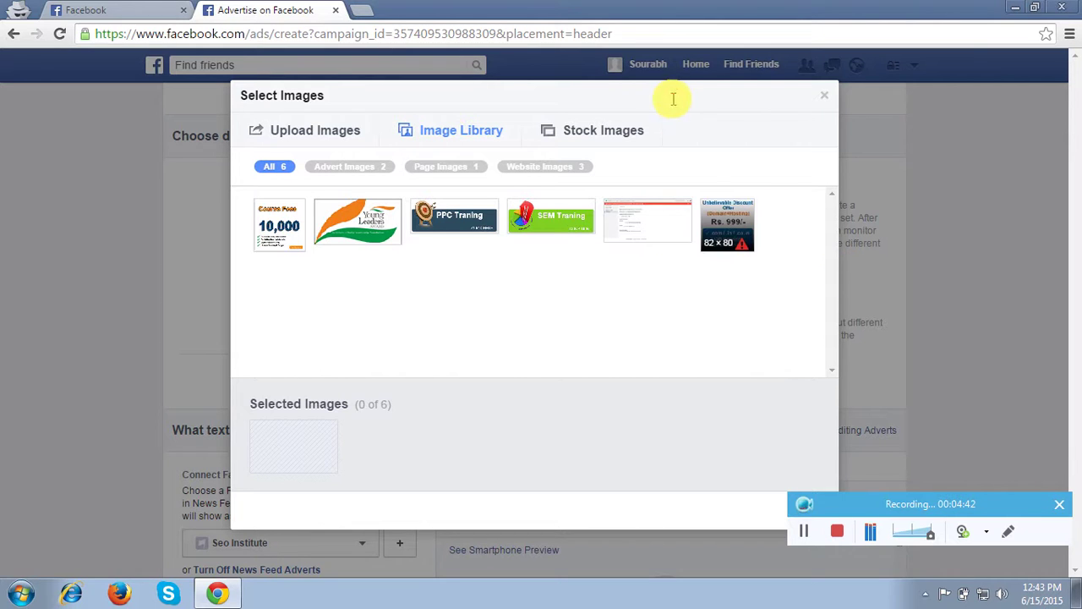
pyautogui.moveTo(905, 508); pyautogui.dragTo(895, 564)
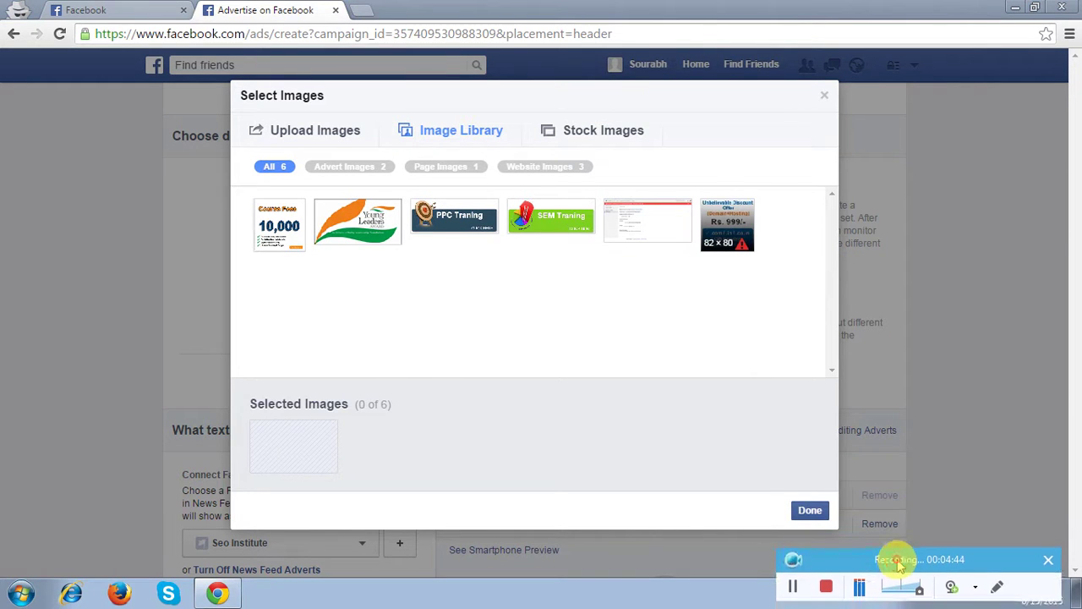
pyautogui.click(809, 510)
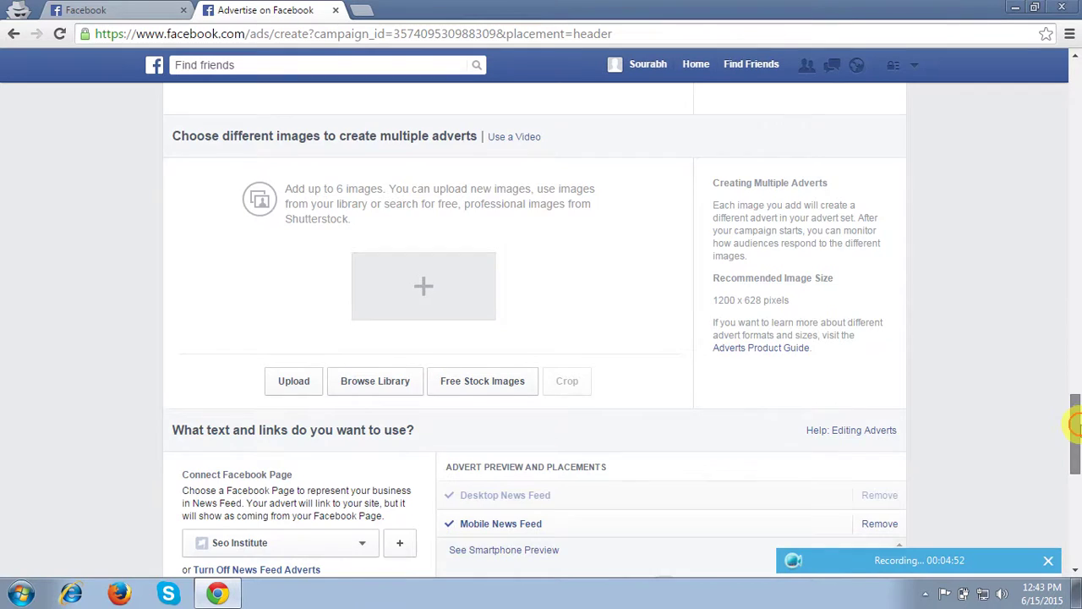
pyautogui.scroll(-3, 1074, 431)
pyautogui.scroll(5, 1074, 439)
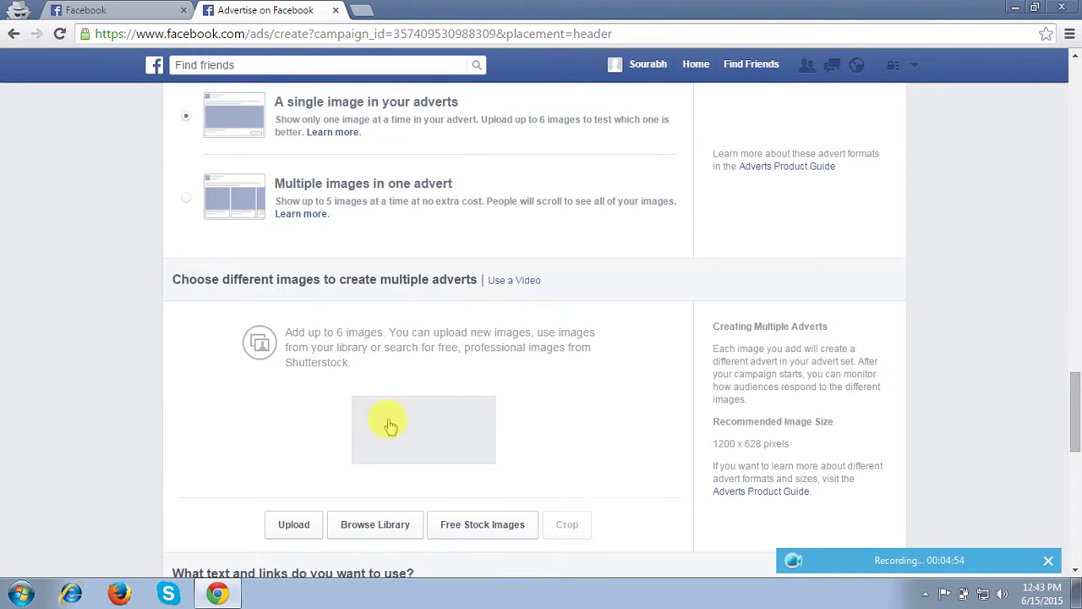
pyautogui.click(379, 525)
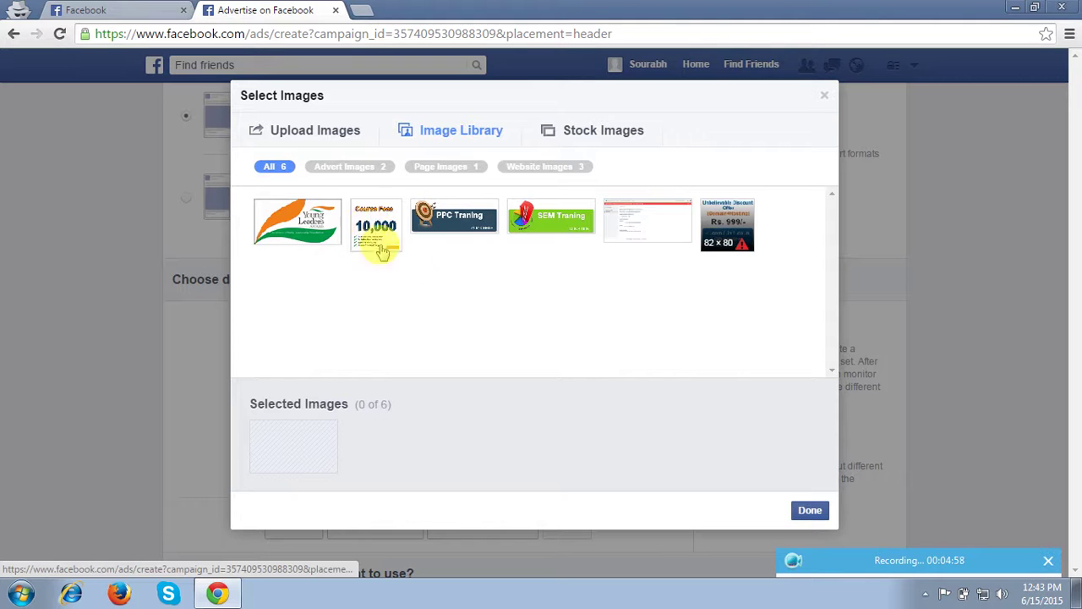
pyautogui.click(382, 246)
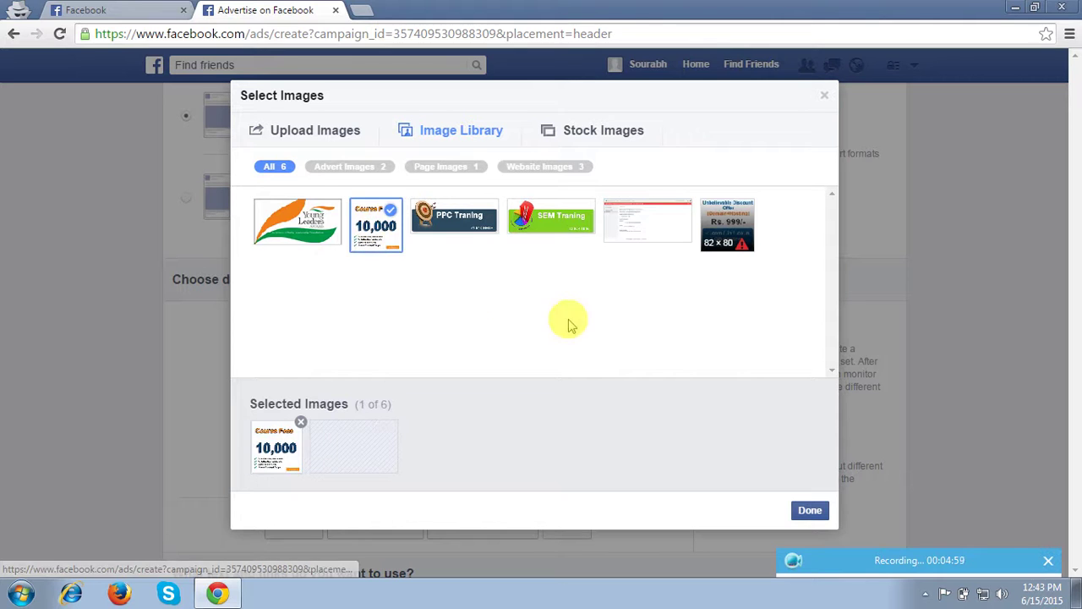
pyautogui.click(809, 512)
pyautogui.moveTo(1072, 365); pyautogui.dragTo(1073, 411)
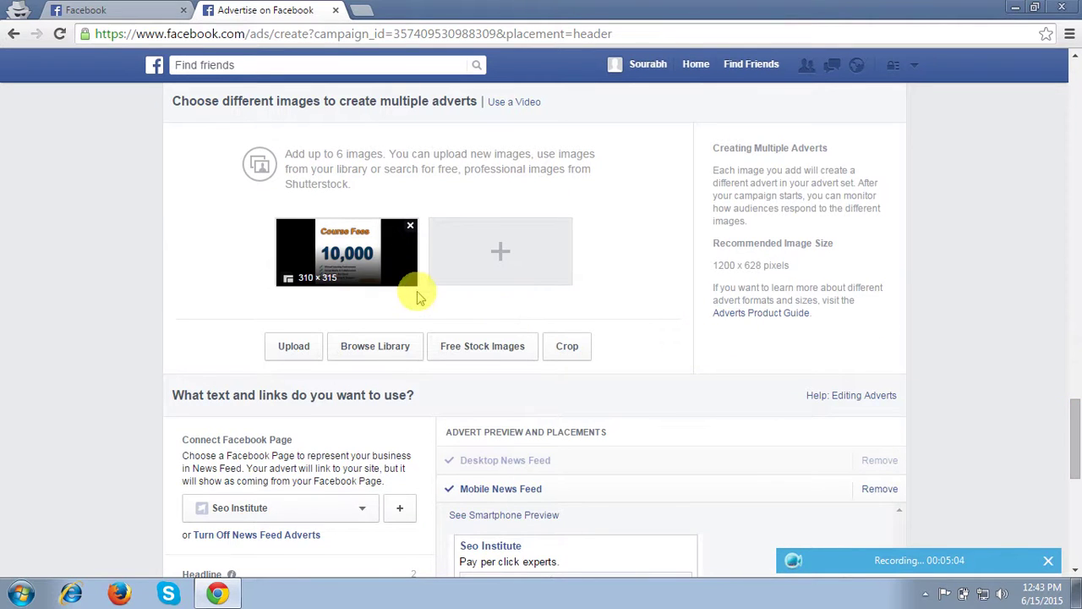
pyautogui.scroll(-2, 74, 327)
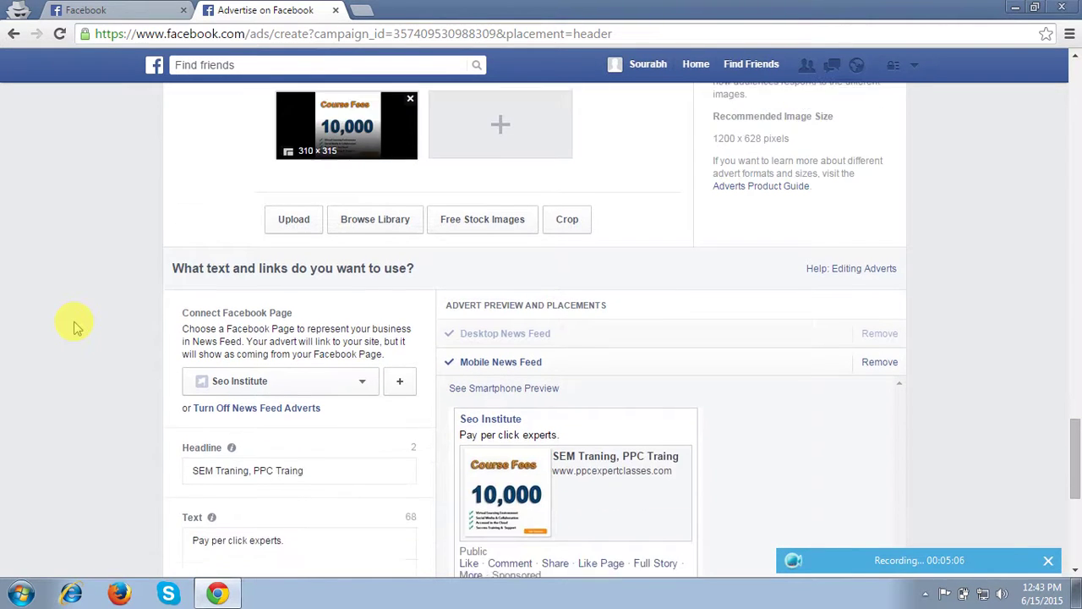
# Preview the advert in Desktop News Feed, Mobile News Feed, then Right Column
pyautogui.scroll(1, 74, 327)
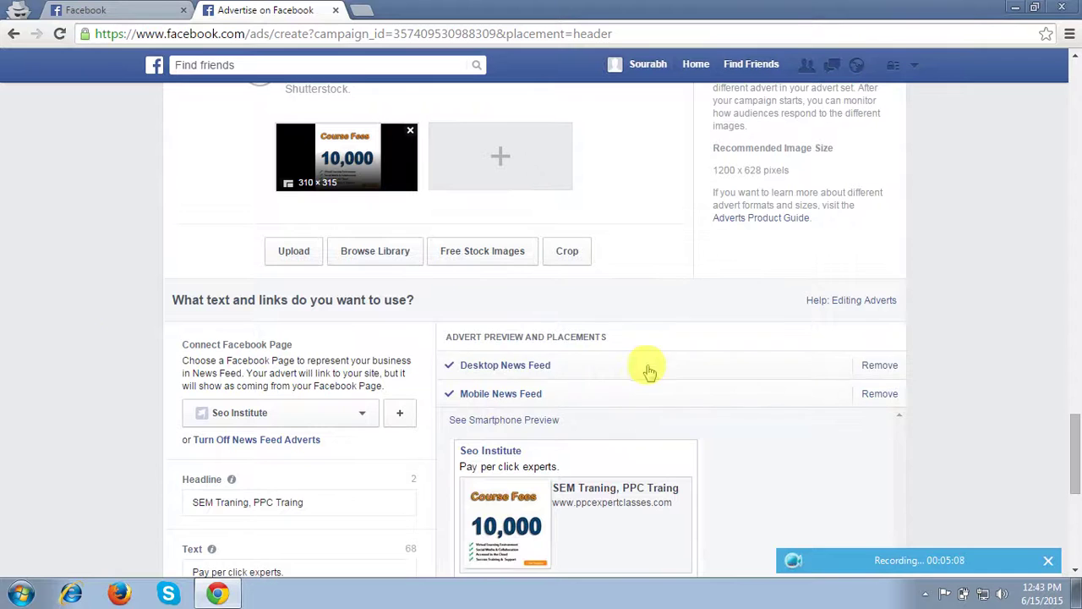
pyautogui.scroll(-2, 1075, 451)
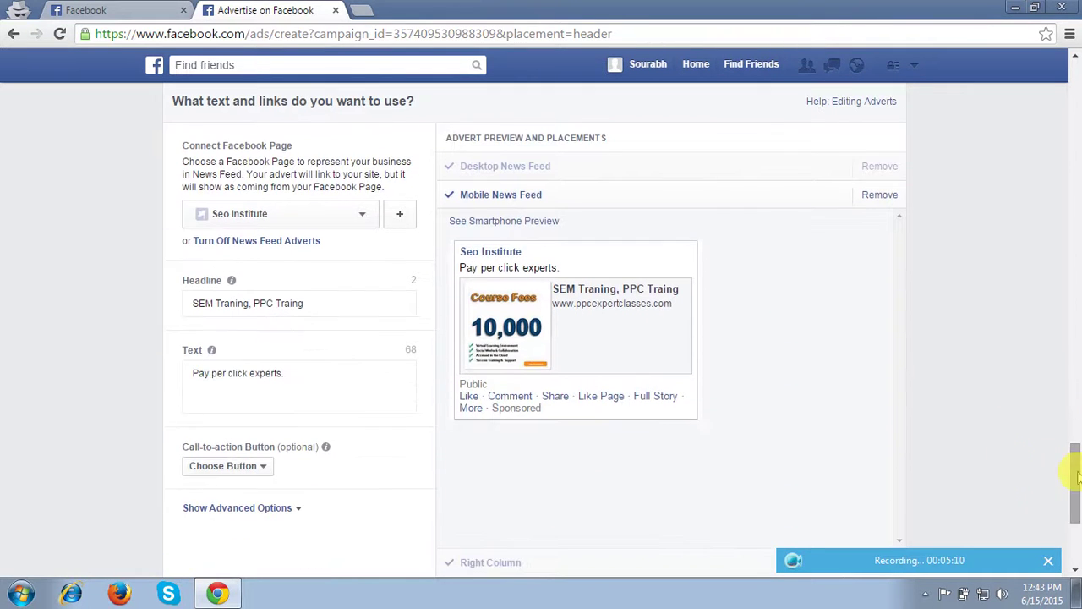
pyautogui.click(526, 168)
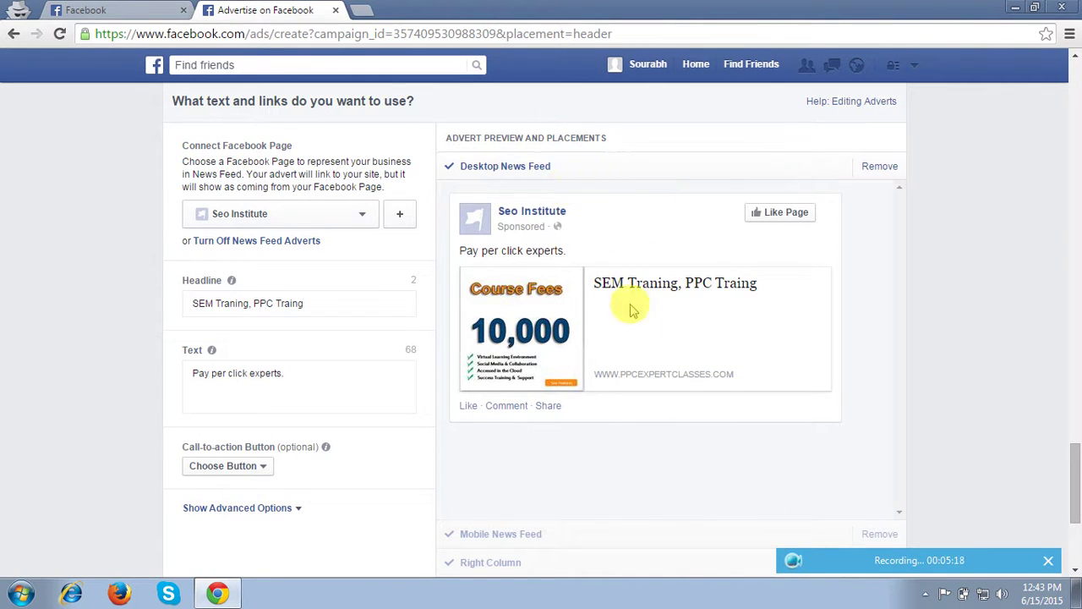
pyautogui.click(565, 539)
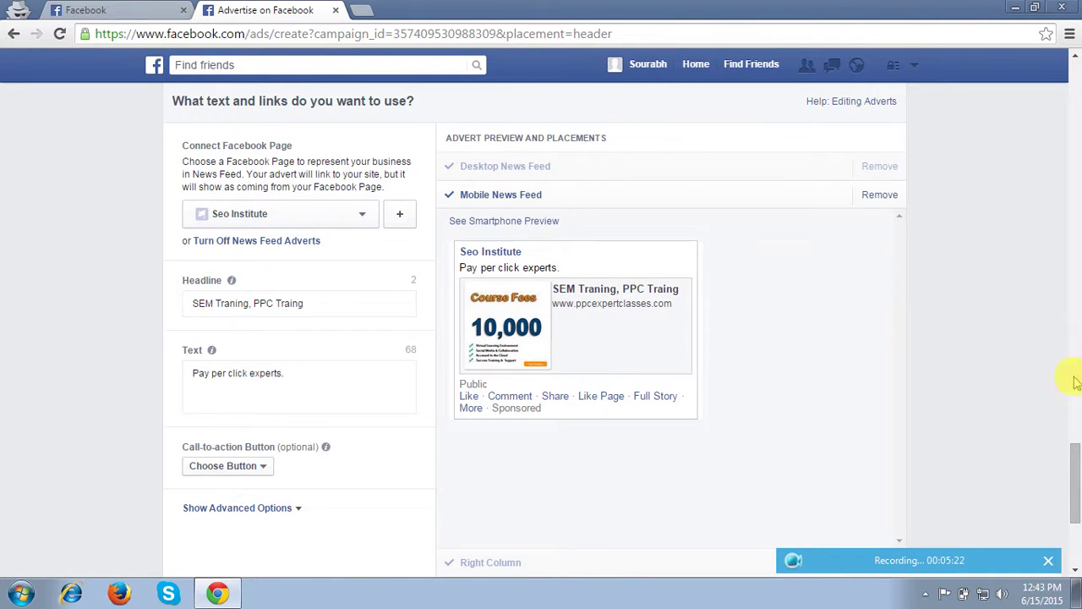
pyautogui.moveTo(1078, 459); pyautogui.dragTo(1077, 495)
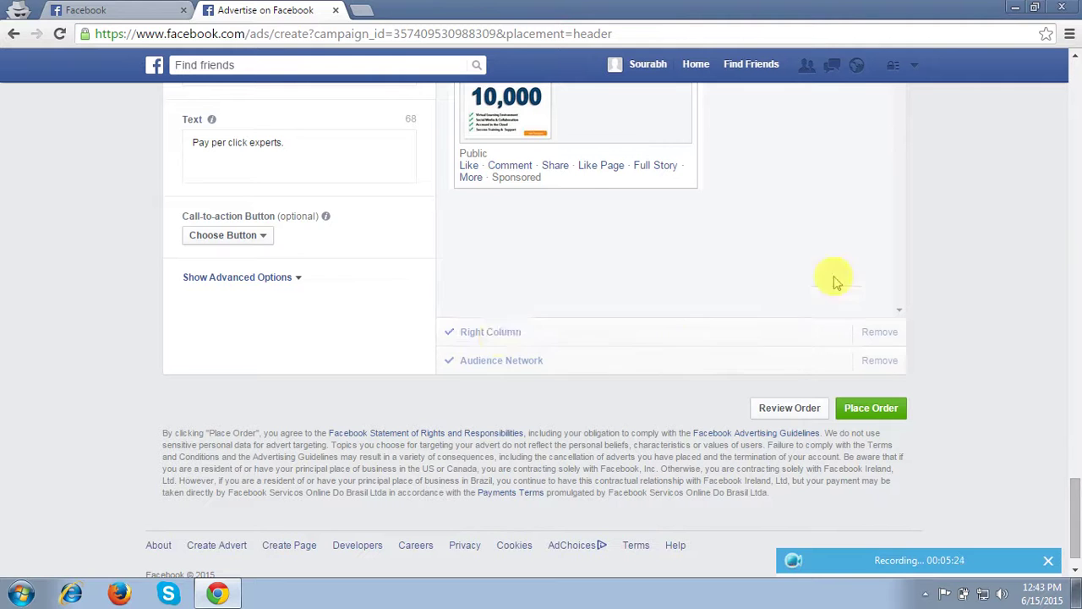
pyautogui.click(507, 331)
pyautogui.moveTo(1076, 503)
pyautogui.mouseDown()
pyautogui.moveTo(1076, 414)
pyautogui.moveTo(1075, 497)
pyautogui.mouseUp()
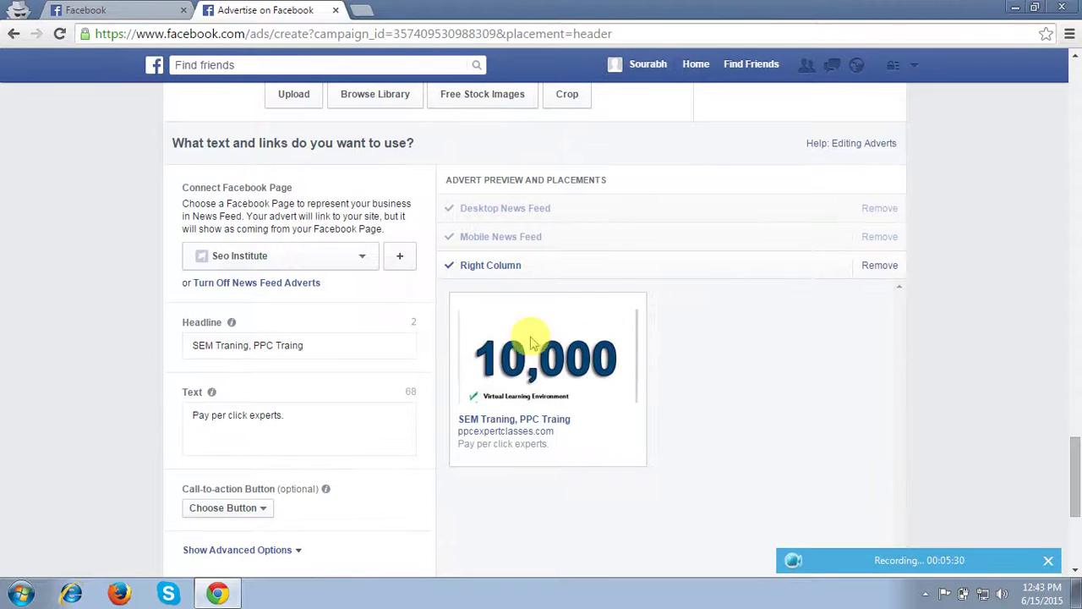
# Turn off News Feed adverts
pyautogui.click(266, 283)
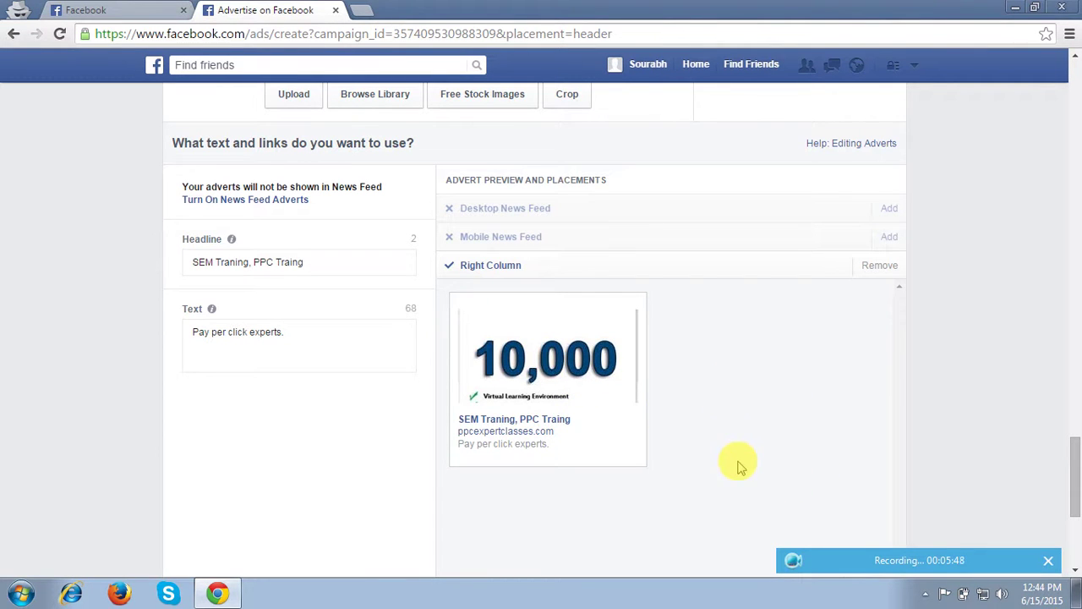
pyautogui.click(1074, 456)
pyautogui.moveTo(1073, 456); pyautogui.dragTo(1073, 459)
# Extend the advert text after 'classes' with a 'For more details call now' line
pyautogui.click(326, 251)
pyautogui.write('in')
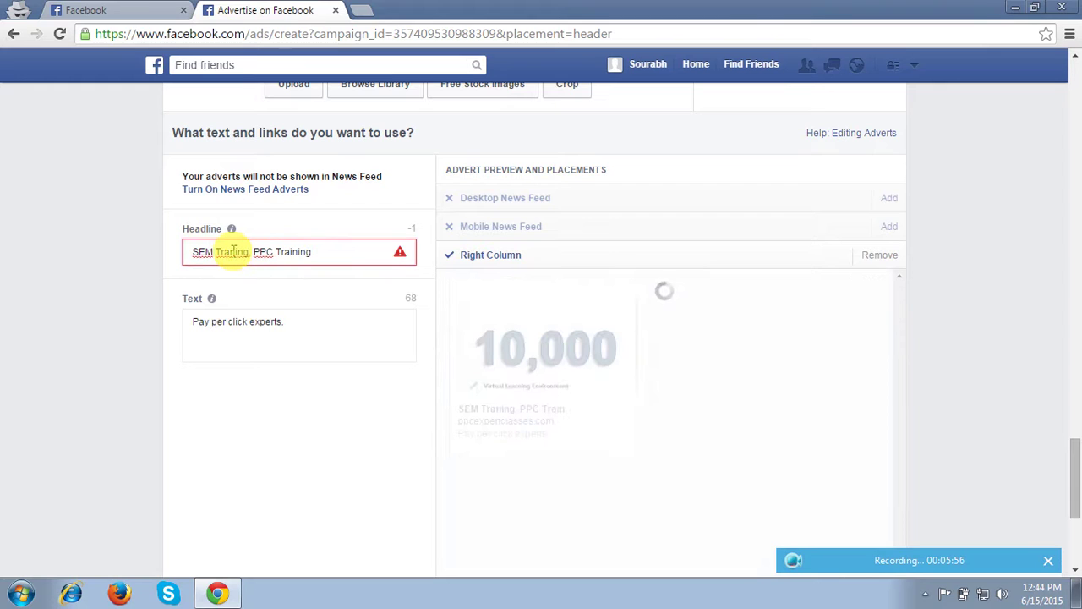
pyautogui.click(303, 322)
pyautogui.press('BackSpace')
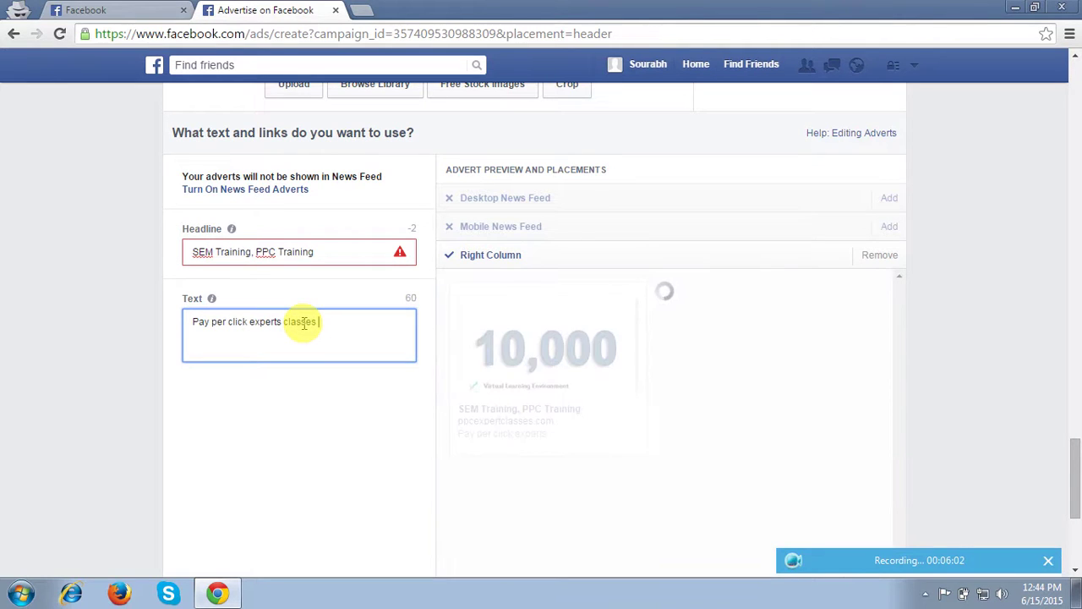
pyautogui.press('BackSpace')
pyautogui.write('.')
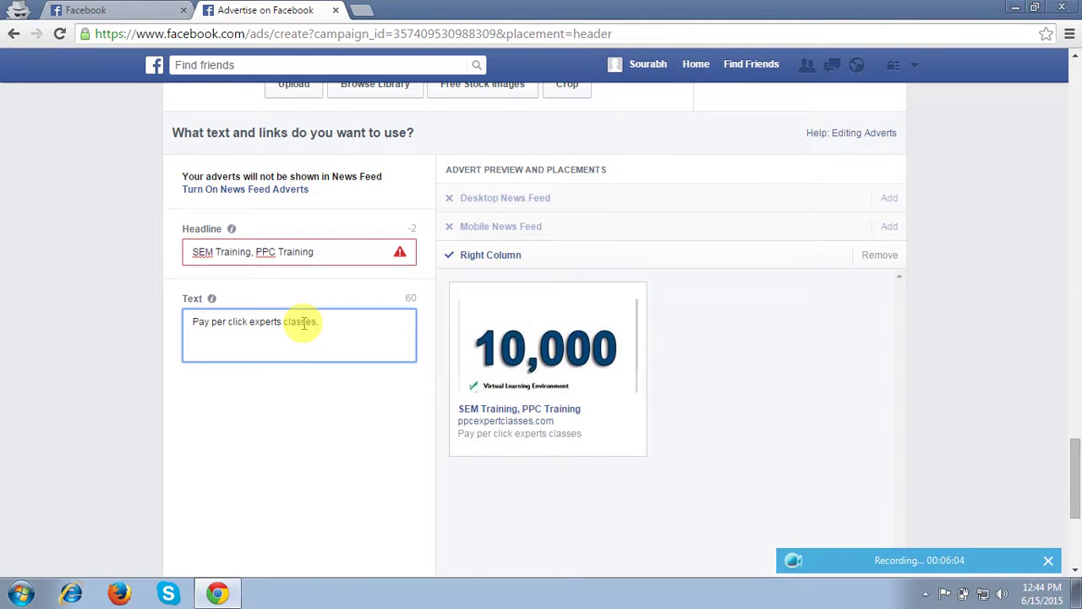
pyautogui.write(' For more de')
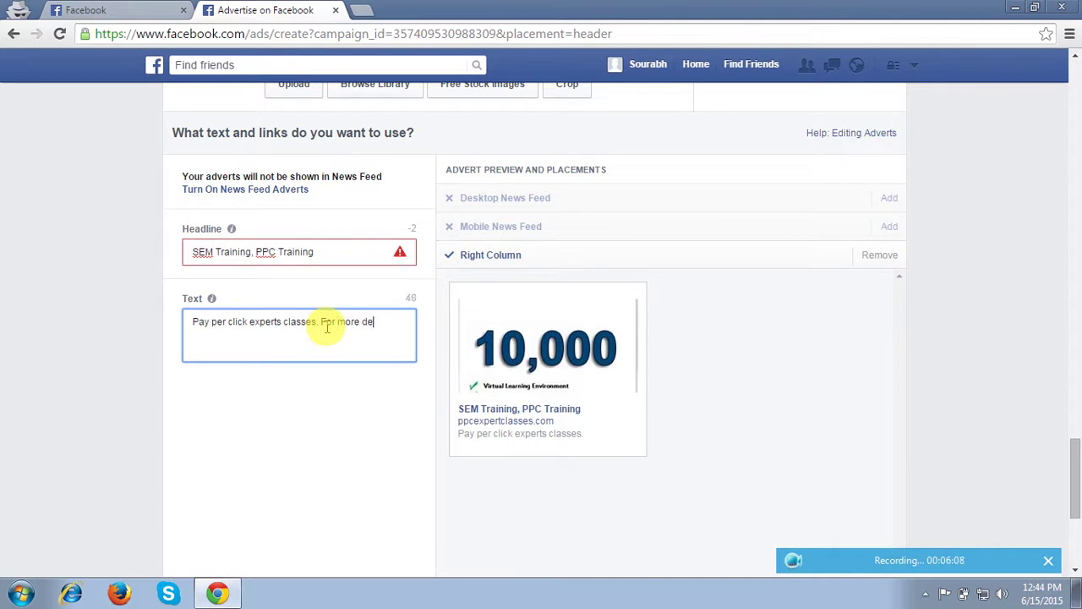
pyautogui.write('w')
pyautogui.click(31, 431)
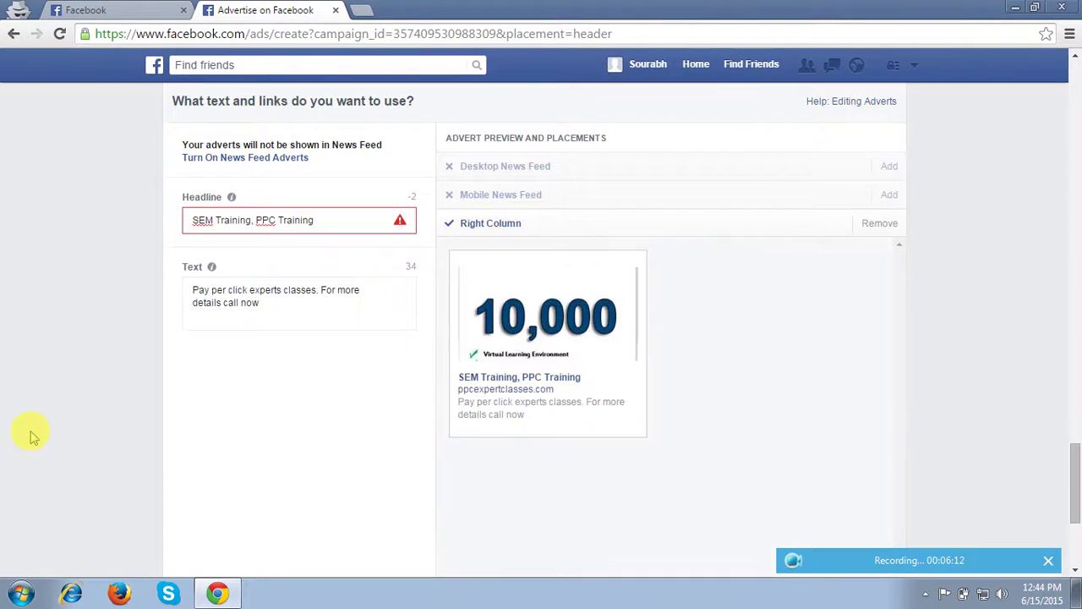
# Correct the headline to 'SEM Training Institute India'
pyautogui.click(328, 185)
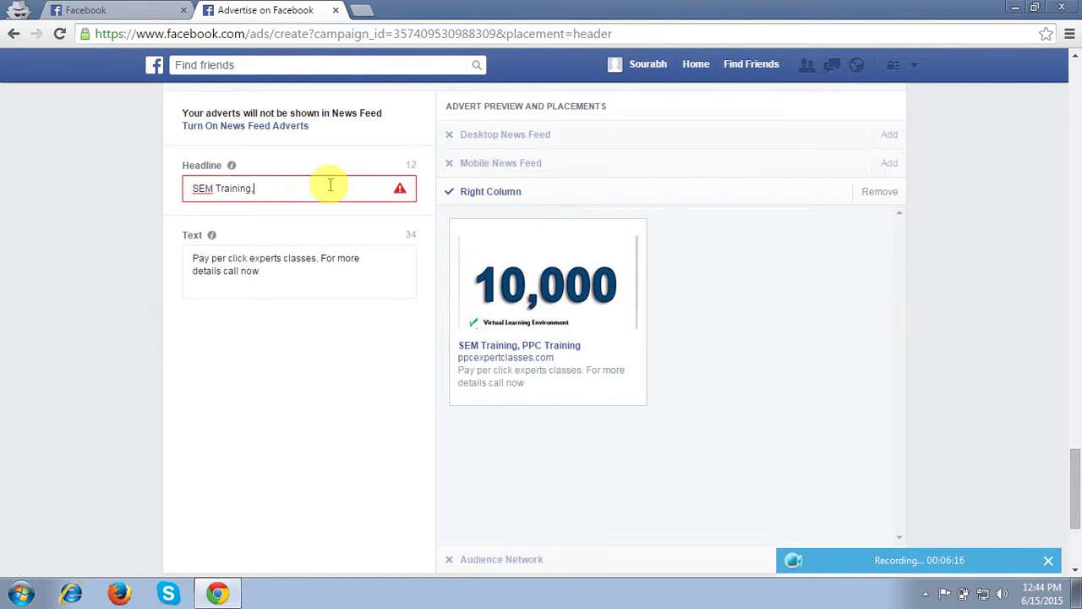
pyautogui.write('Institute India')
pyautogui.click(23, 337)
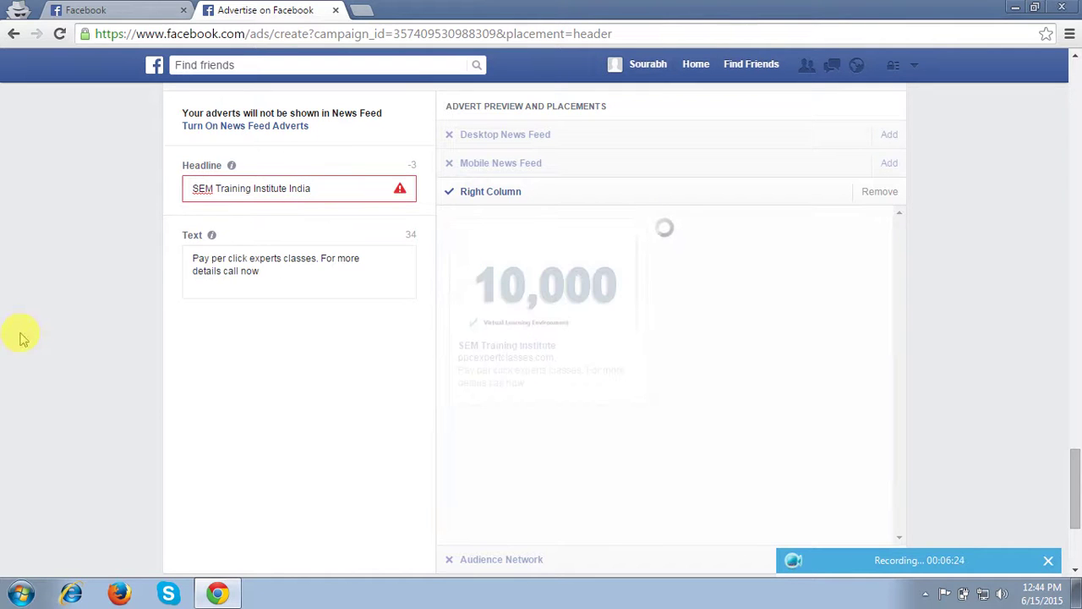
pyautogui.scroll(-3, 22, 337)
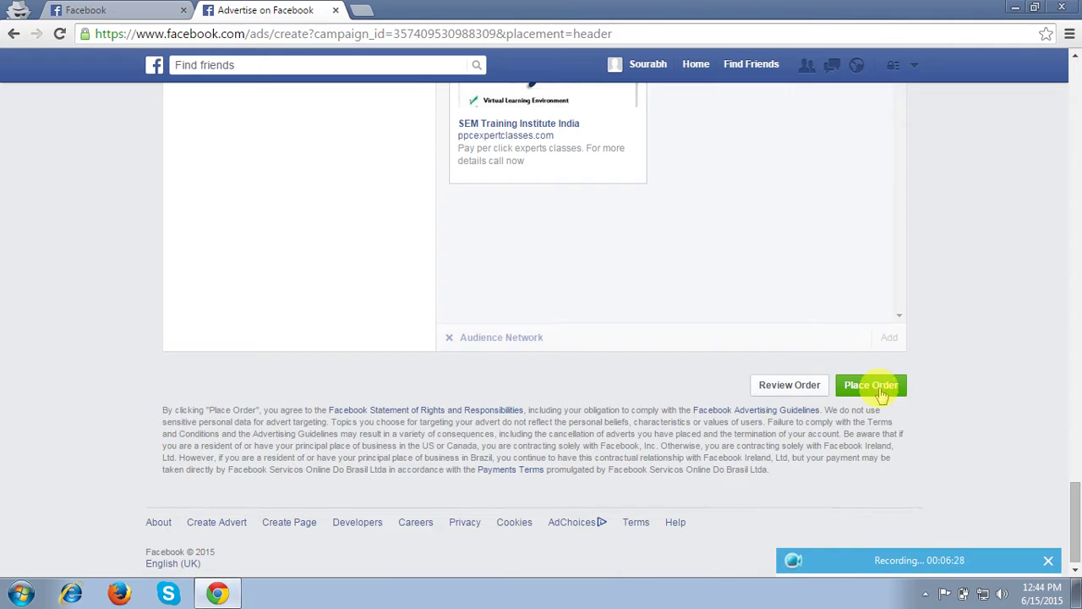
# After the too-long error, trim 'India' so the headline reads 'SEM Training Institute' and resubmit the order
pyautogui.click(871, 385)
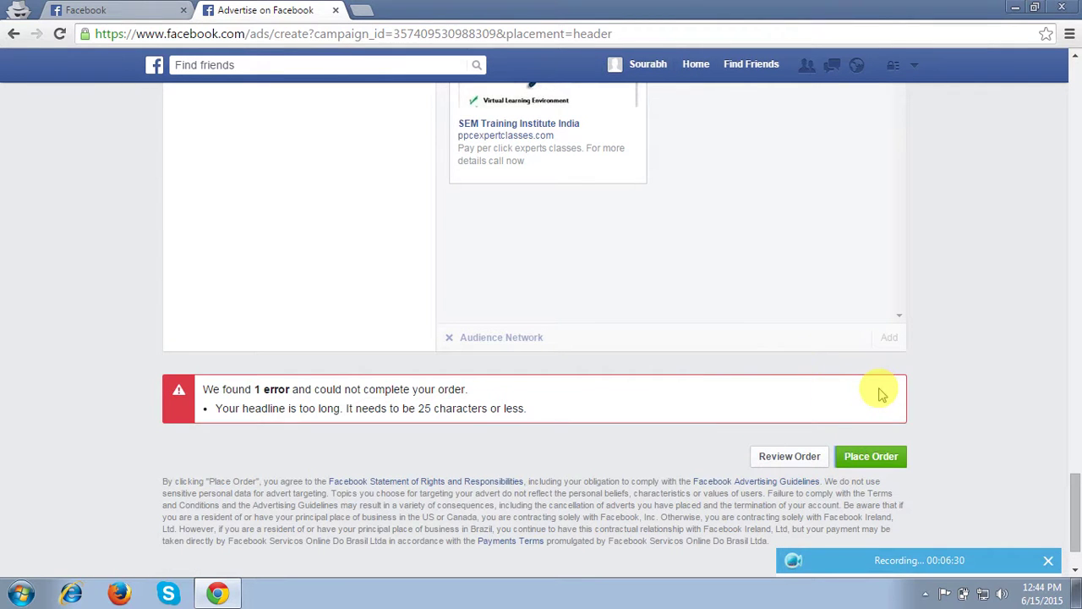
pyautogui.moveTo(1077, 501); pyautogui.dragTo(1078, 434)
pyautogui.click(326, 331)
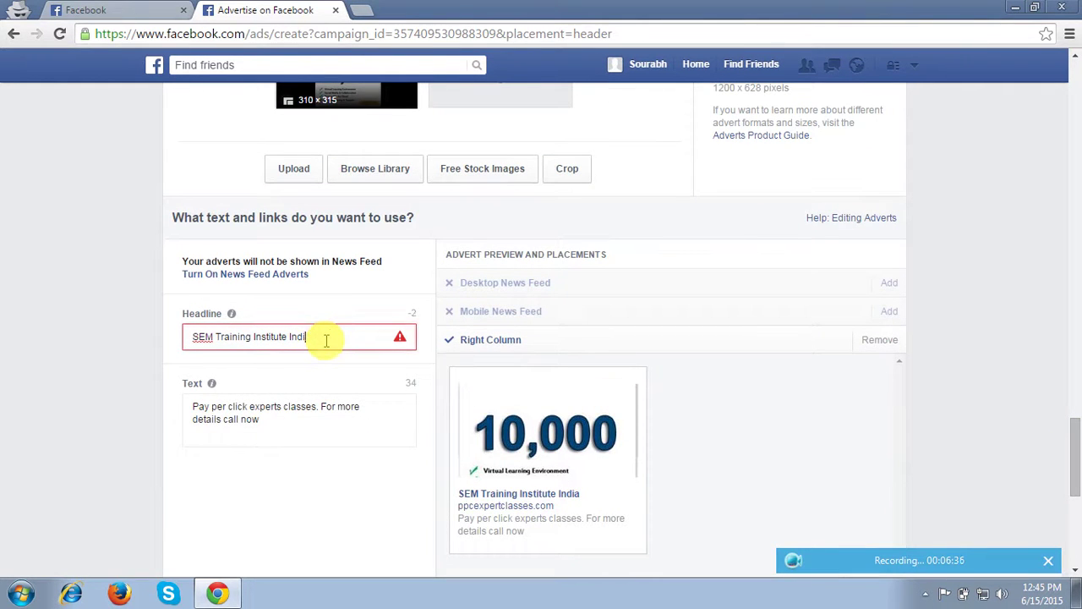
pyautogui.press('BackSpace')
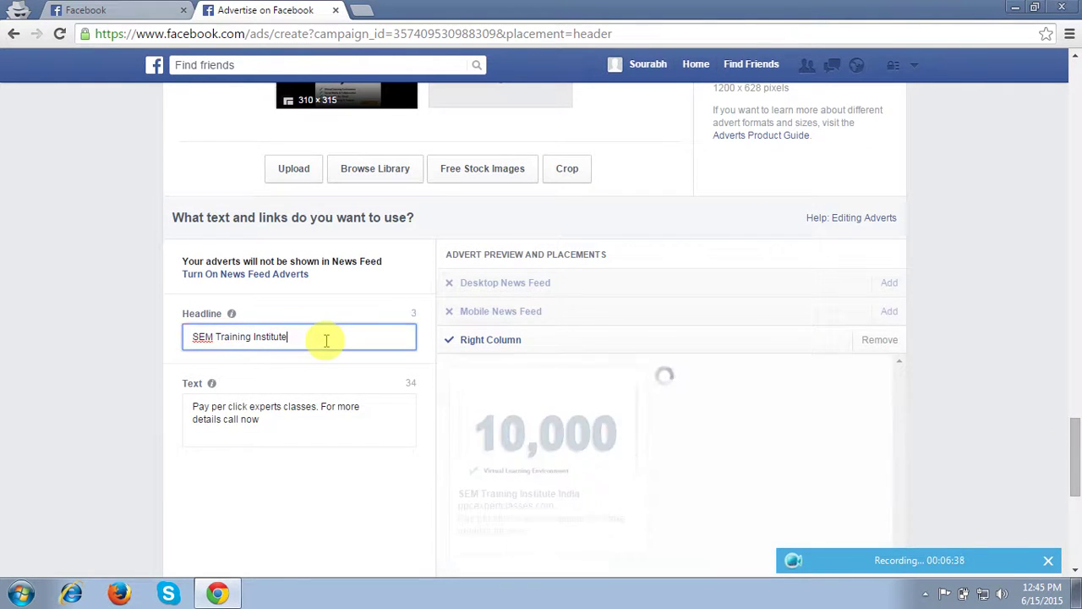
pyautogui.click(18, 389)
pyautogui.scroll(-5, 21, 391)
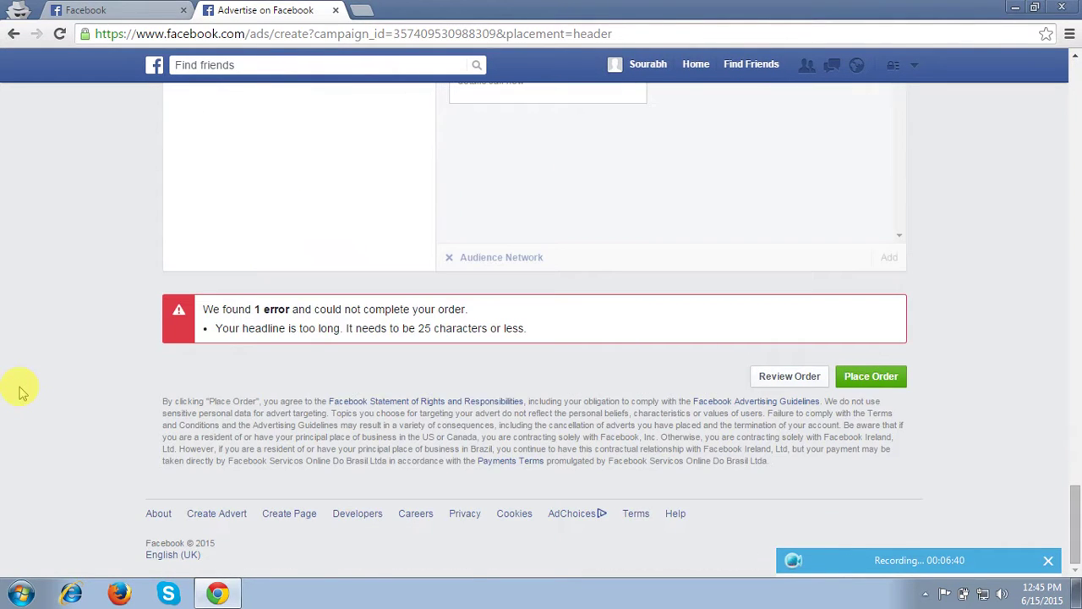
pyautogui.click(888, 385)
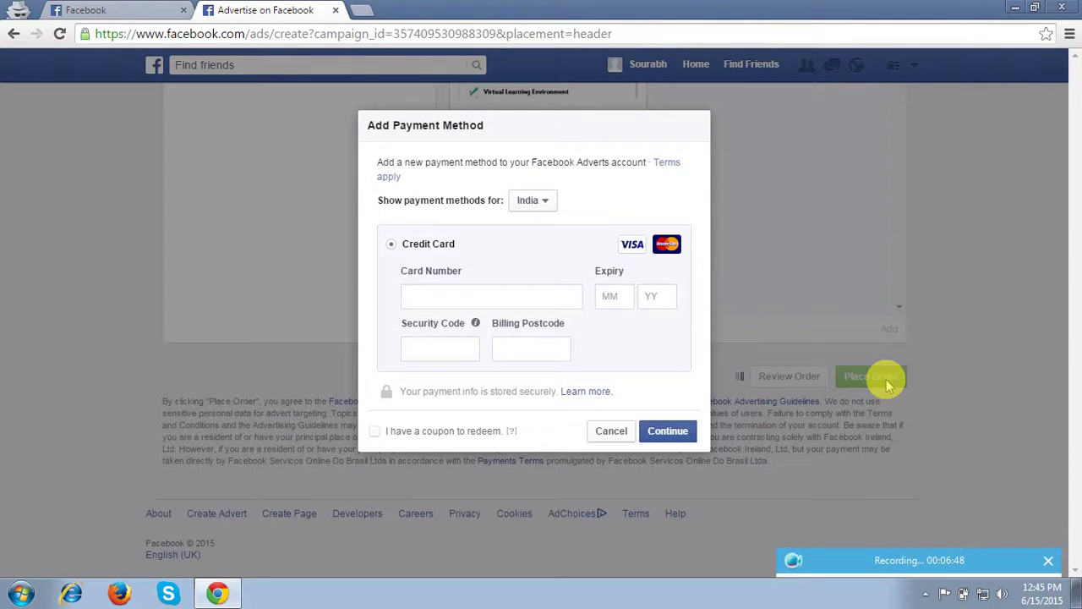
# Scroll the Add Payment Method dialog to review the credit card options listed for India
pyautogui.moveTo(862, 519)
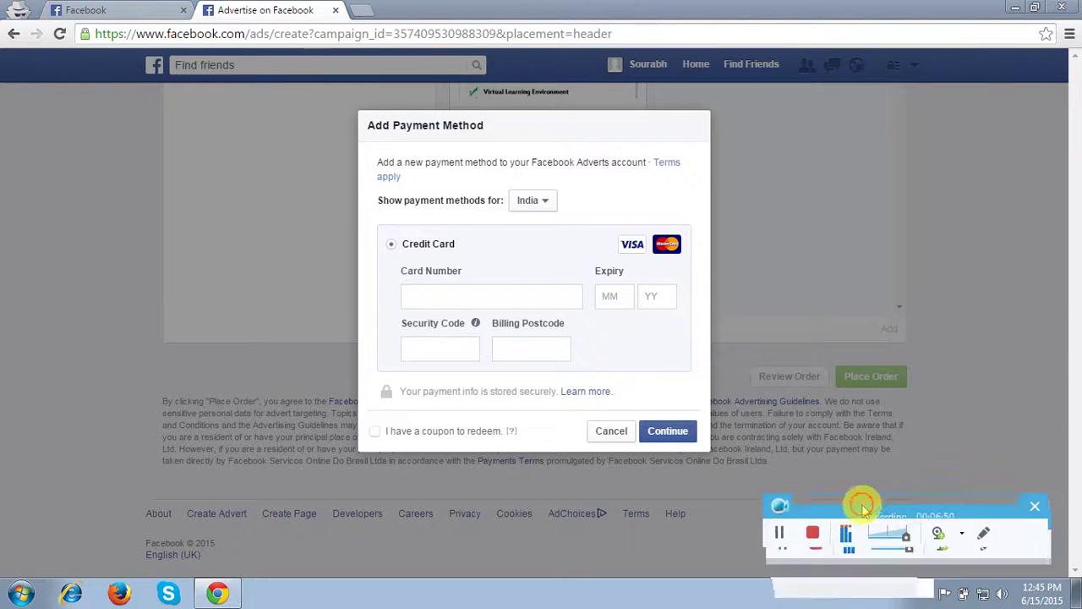
pyautogui.moveTo(863, 519); pyautogui.dragTo(854, 448)
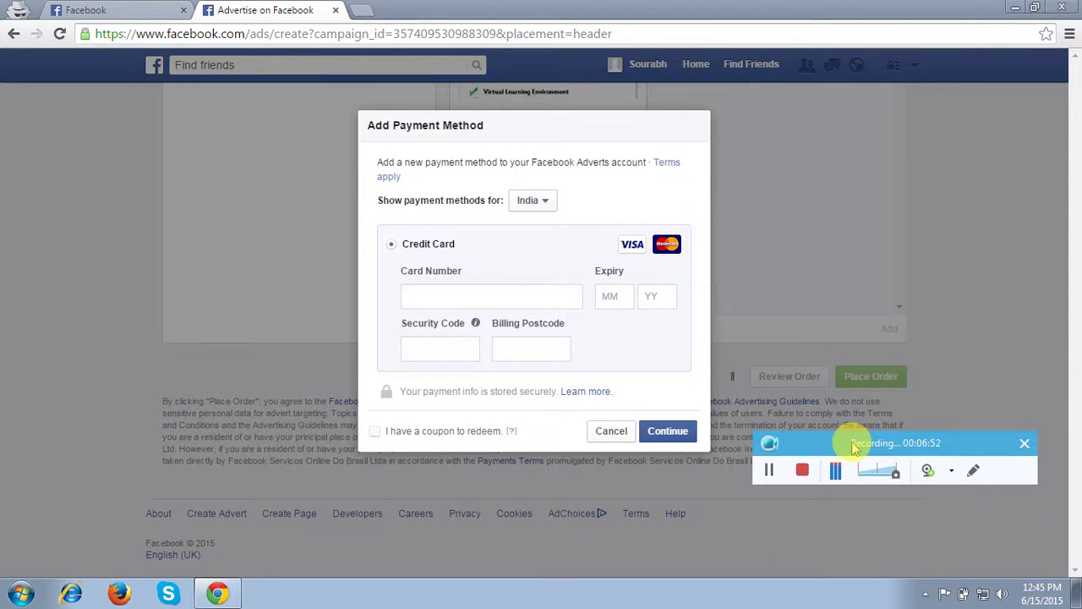